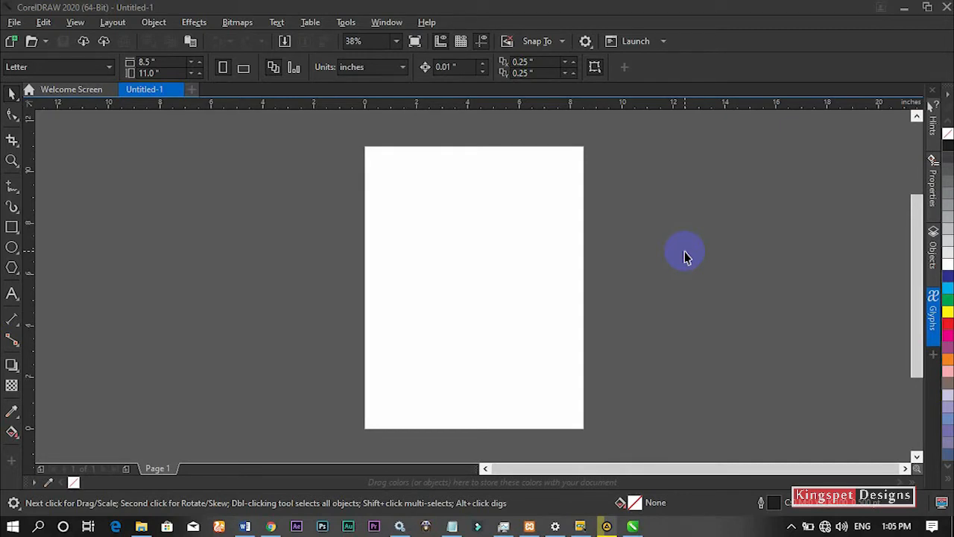
# Step: Open the glyph collection and switch its font to Webdings
pyautogui.click(933, 305)
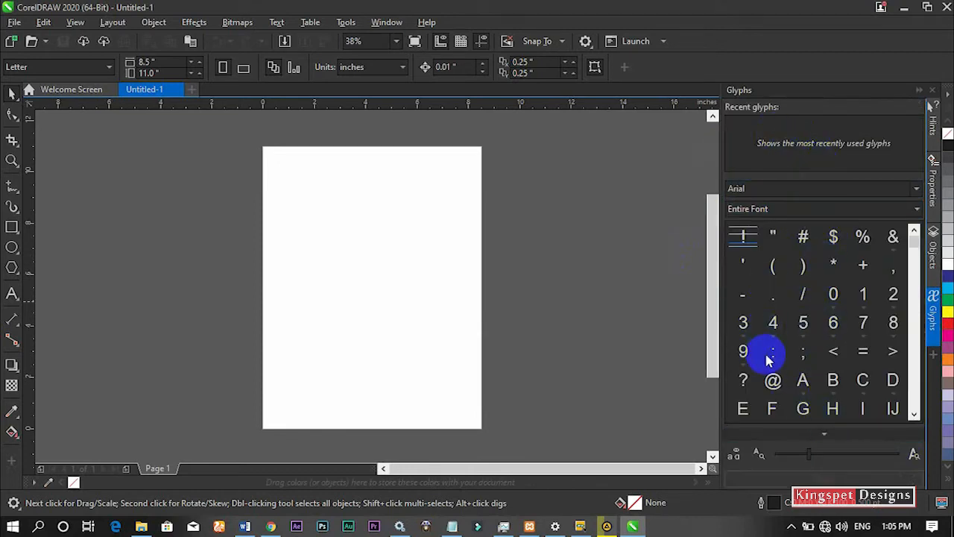
pyautogui.click(755, 188)
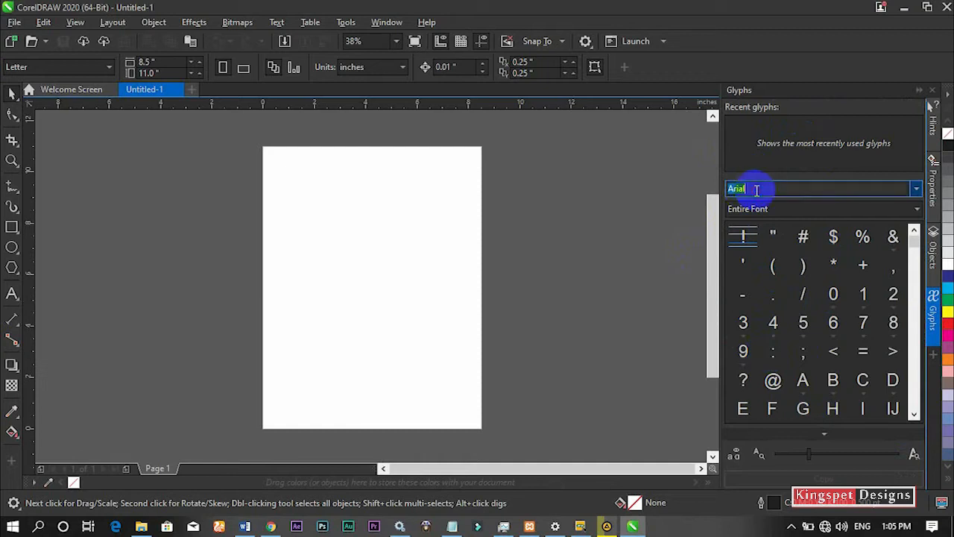
pyautogui.click(916, 192)
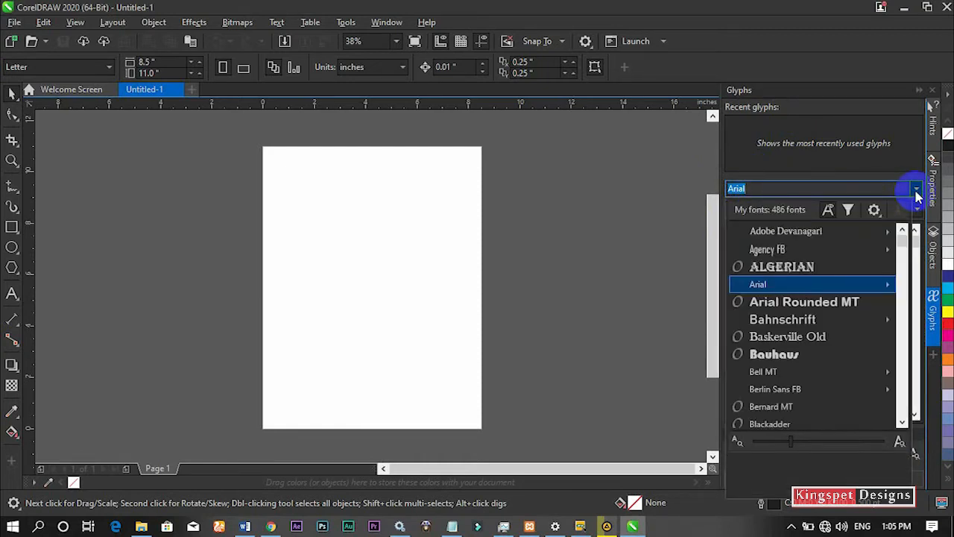
pyautogui.write('w')
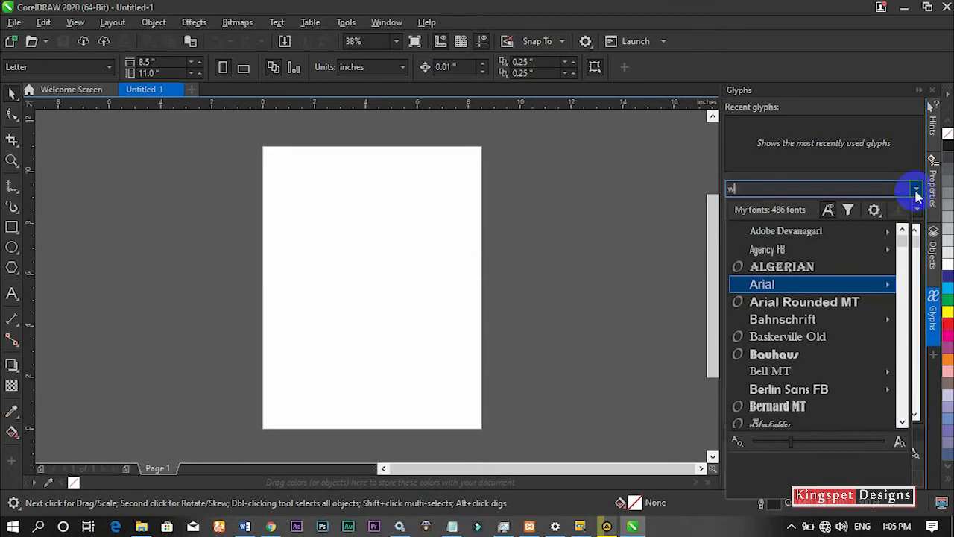
pyautogui.write('eb')
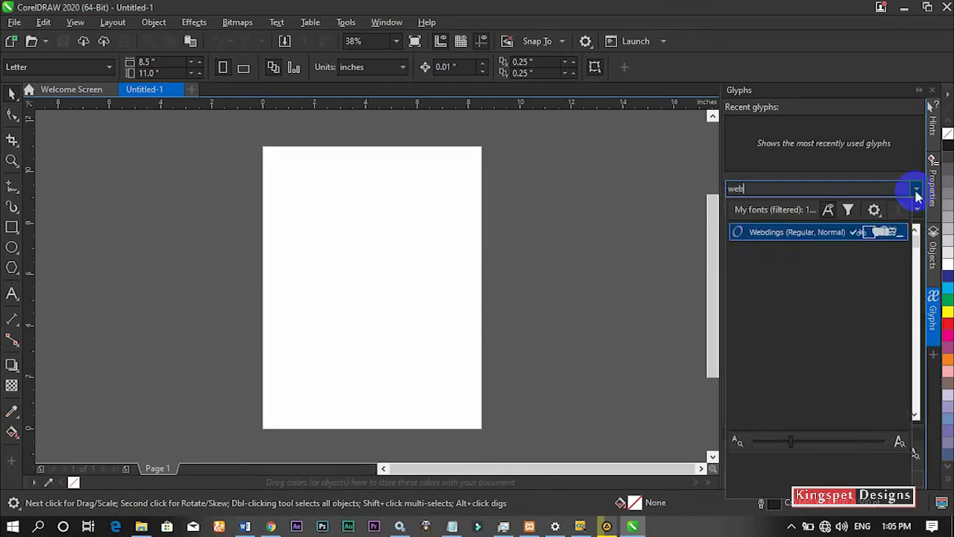
pyautogui.click(805, 232)
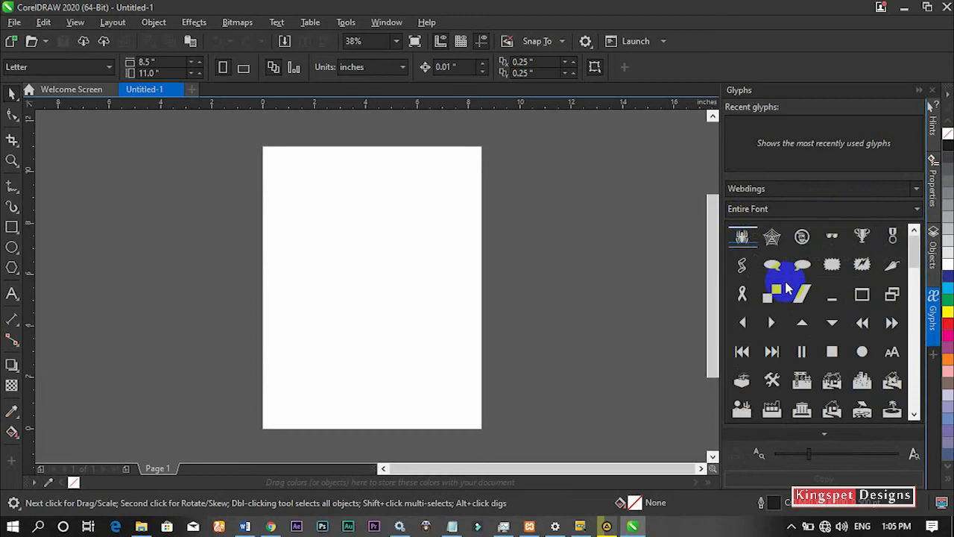
# Step: Place the Webdings heart glyph near the middle of the page and close the glyph collection
pyautogui.scroll(-1, 884, 246)
pyautogui.click(916, 257)
pyautogui.moveTo(917, 255); pyautogui.dragTo(911, 275)
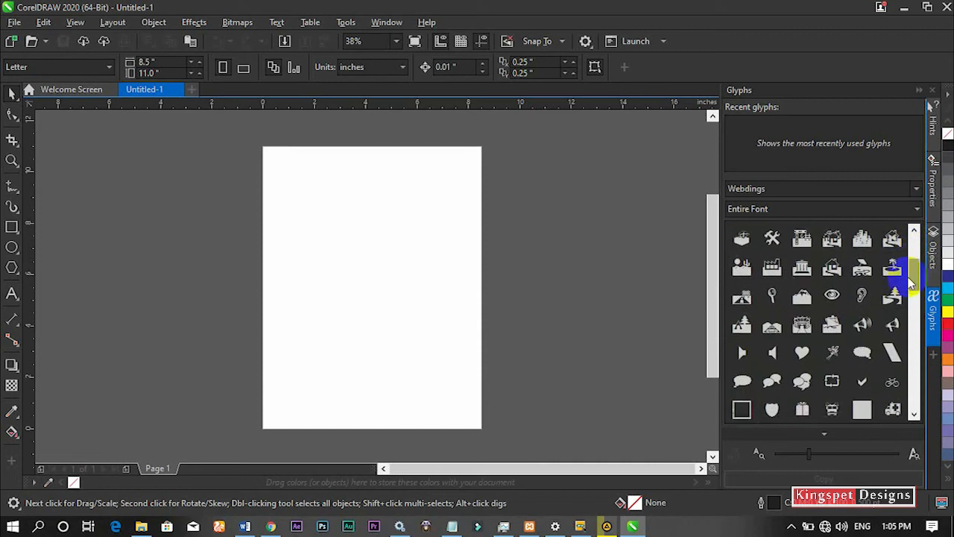
pyautogui.click(802, 355)
pyautogui.moveTo(804, 357); pyautogui.dragTo(379, 280)
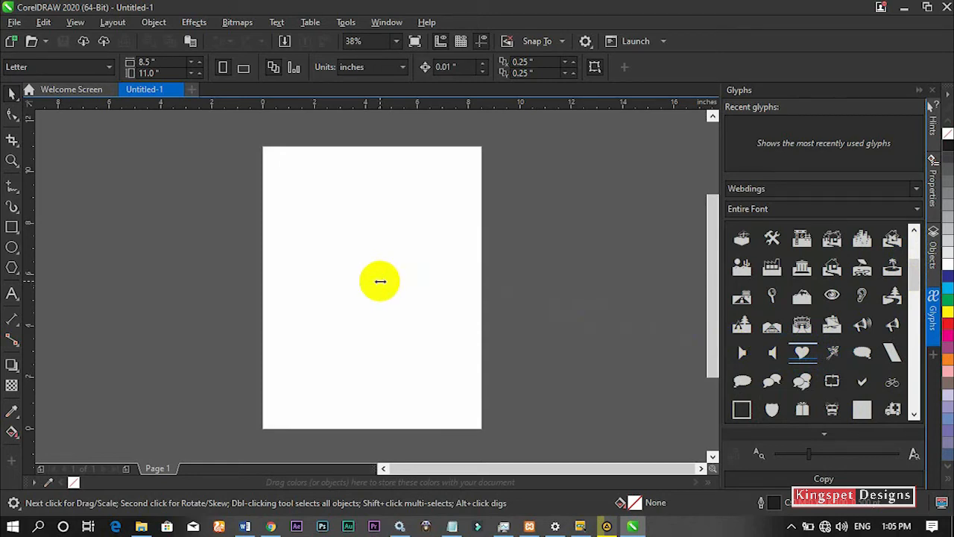
pyautogui.click(920, 91)
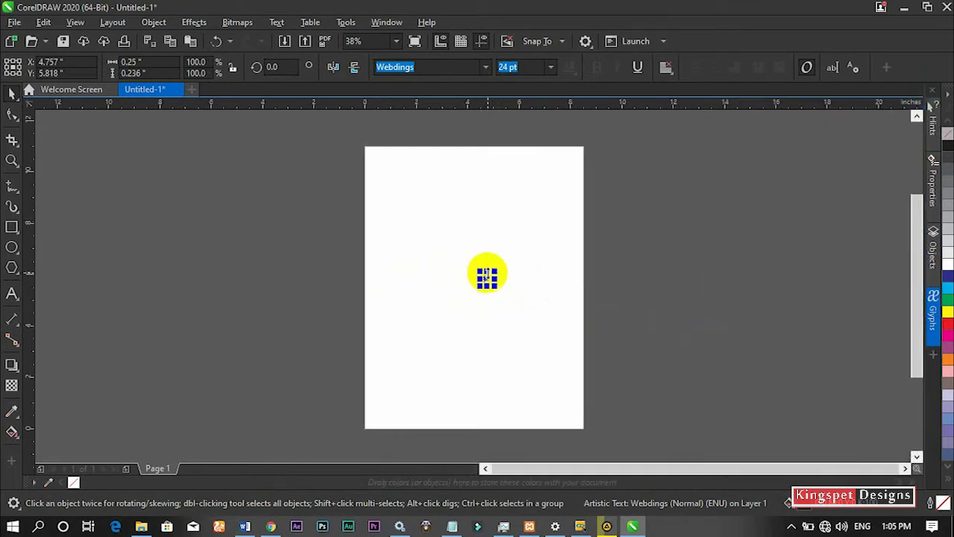
# Step: Enlarge the heart to about 4.48 × 4.23 inches and move it toward the page's lower left
pyautogui.scroll(3, 487, 277)
pyautogui.scroll(-3, 515, 303)
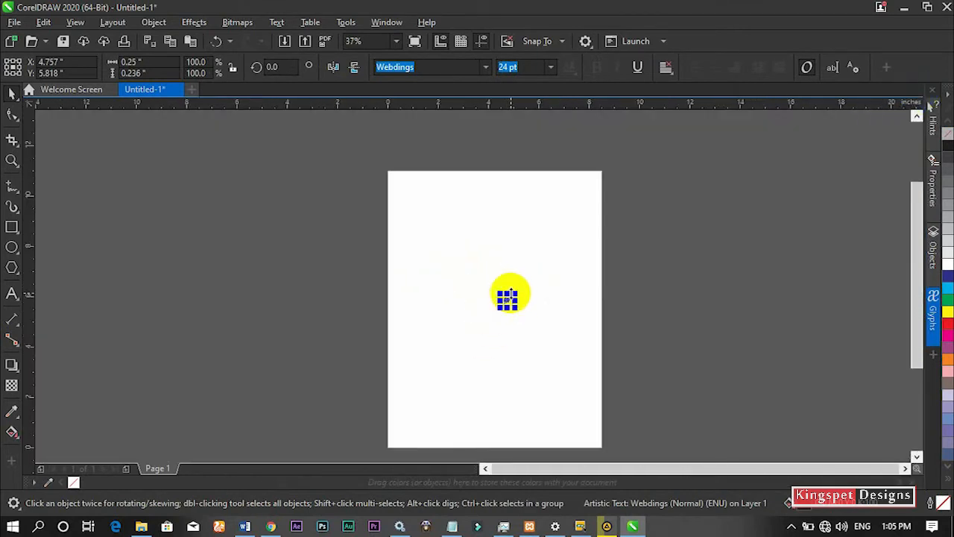
pyautogui.moveTo(515, 293); pyautogui.dragTo(595, 241)
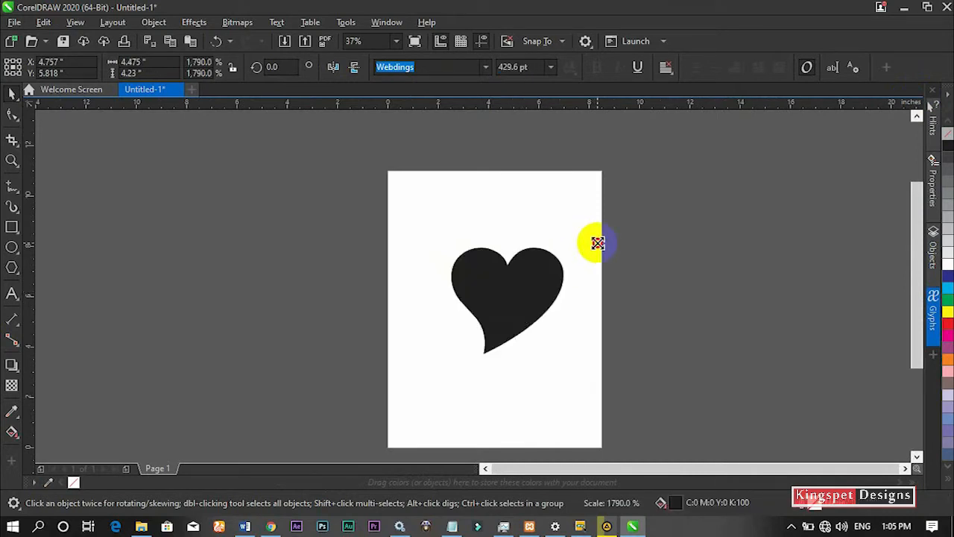
pyautogui.moveTo(534, 294); pyautogui.dragTo(504, 320)
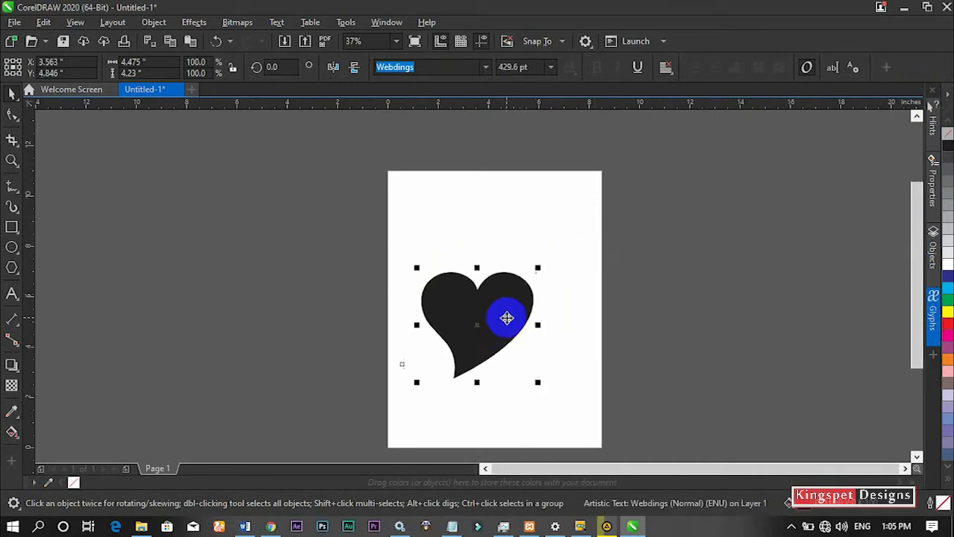
pyautogui.click(605, 295)
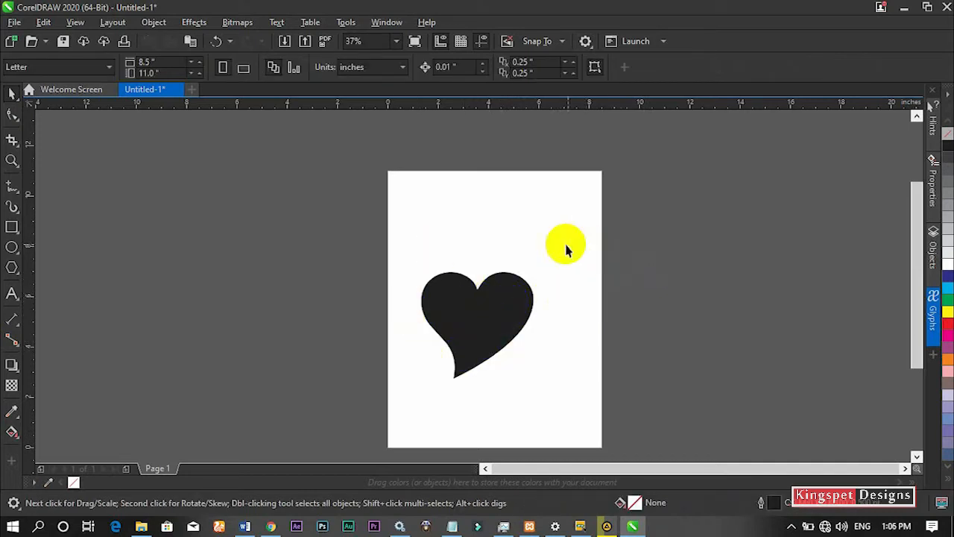
# Step: Fill the heart with 60% black, enlarge it to about 7.18 × 6.79 inches and centre it on the page
pyautogui.click(486, 313)
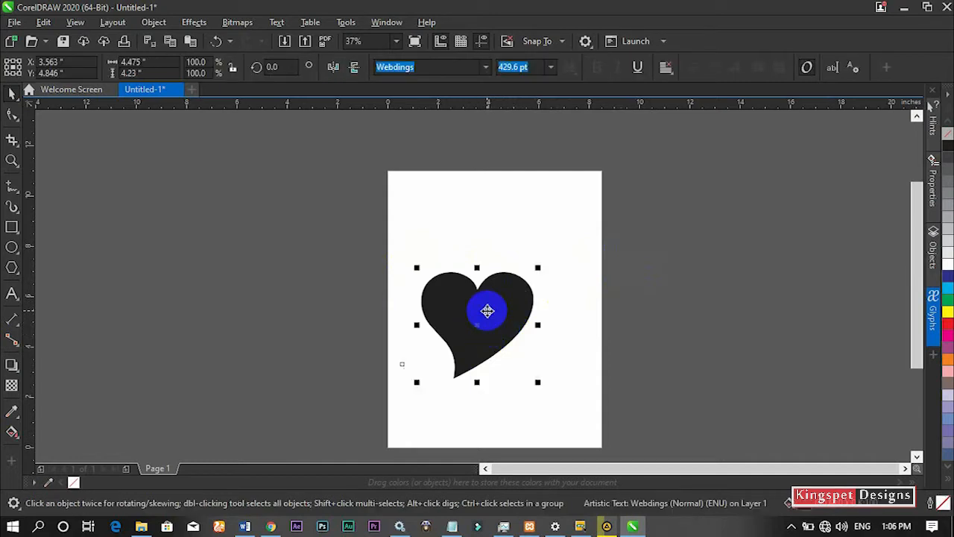
pyautogui.click(945, 192)
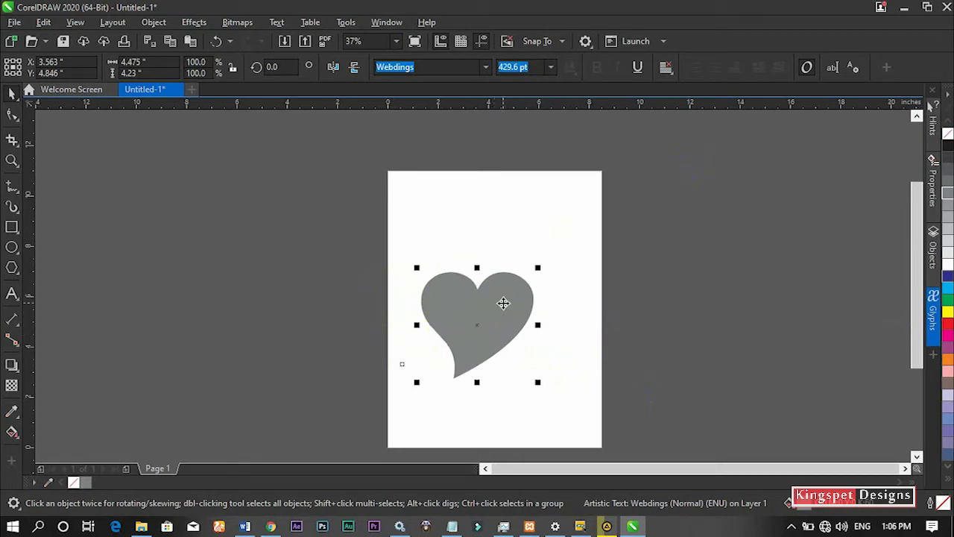
pyautogui.moveTo(538, 267); pyautogui.dragTo(580, 297)
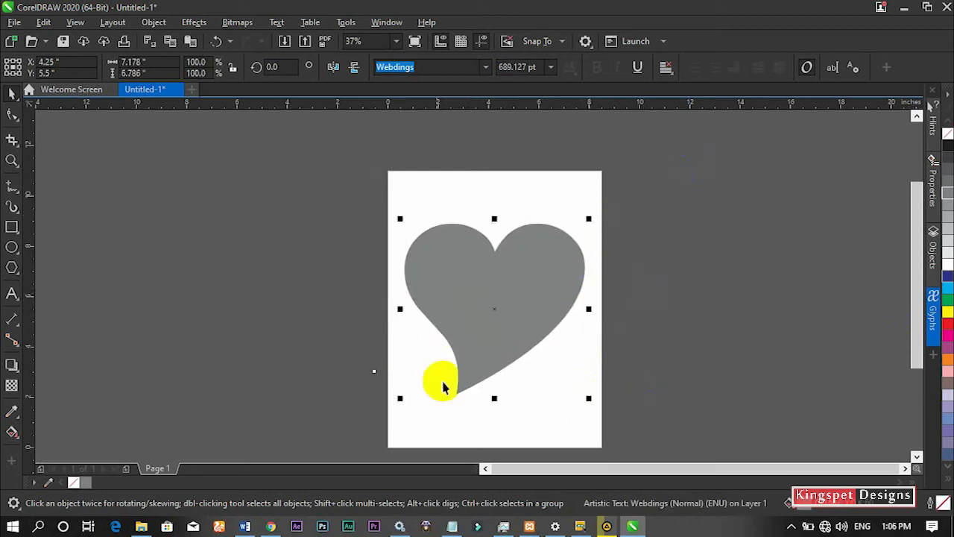
# Step: Remove the heart's fill and give it a black outline
pyautogui.rightClick(488, 282)
pyautogui.press('Escape')
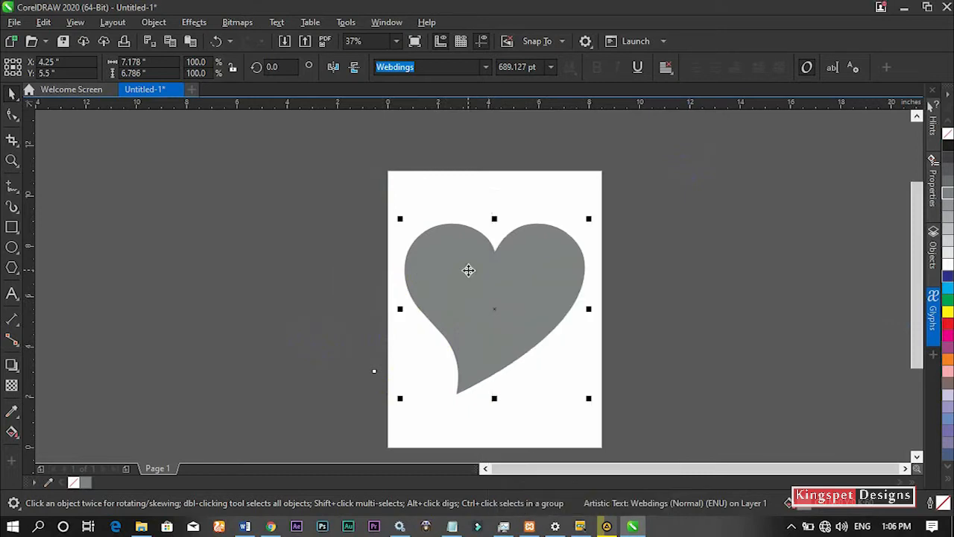
pyautogui.click(468, 270)
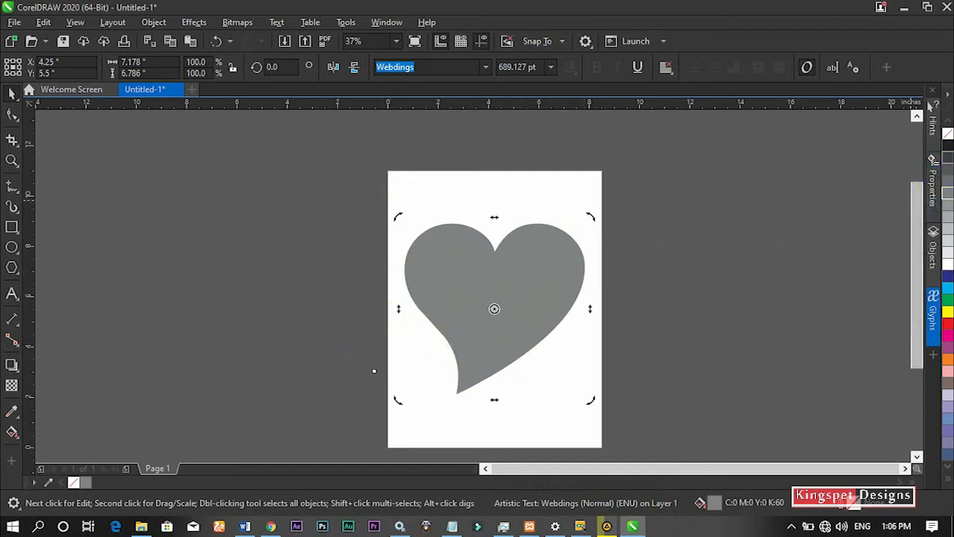
pyautogui.click(948, 134)
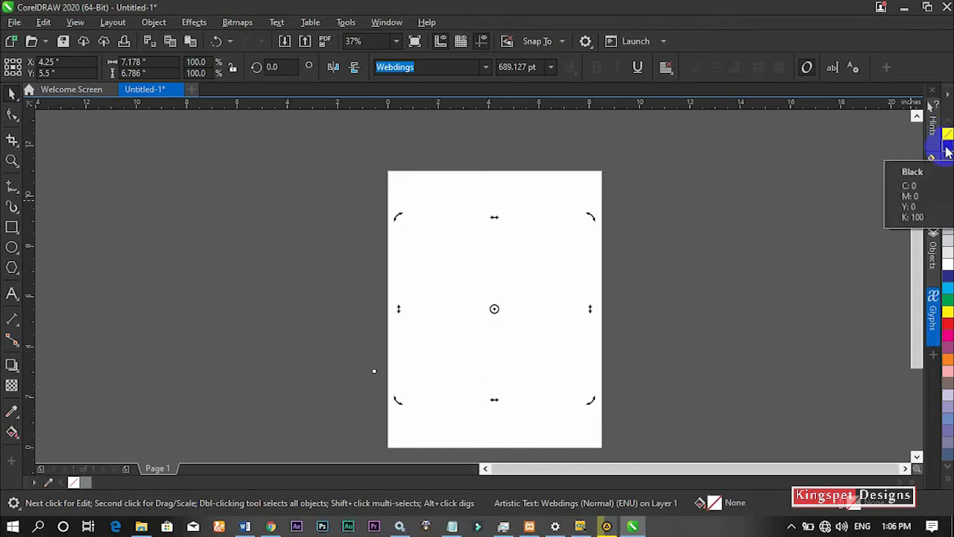
pyautogui.rightClick(947, 152)
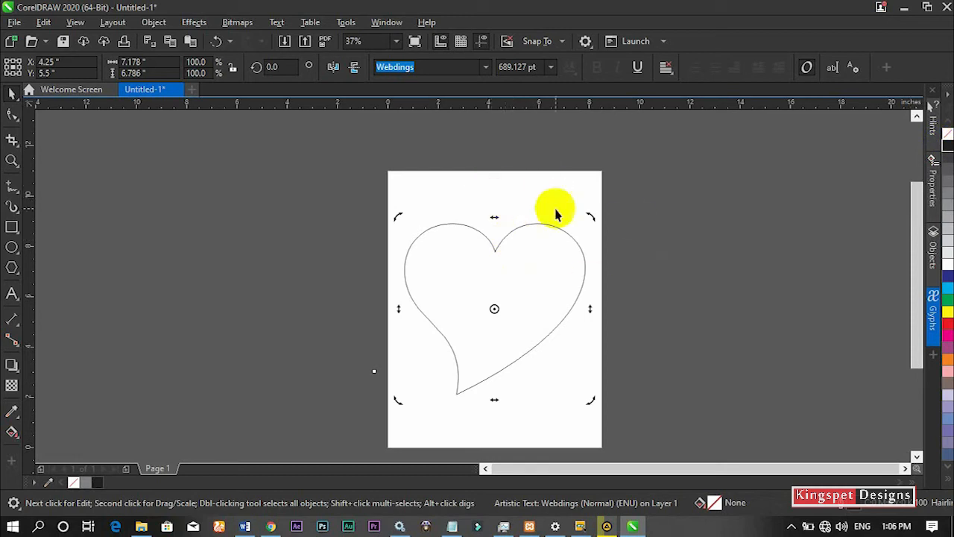
pyautogui.click(551, 68)
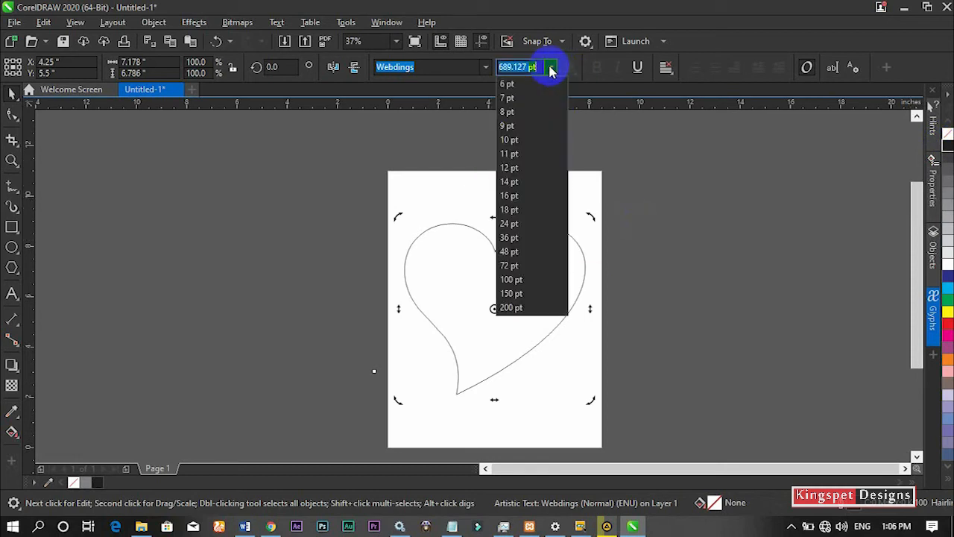
pyautogui.click(534, 168)
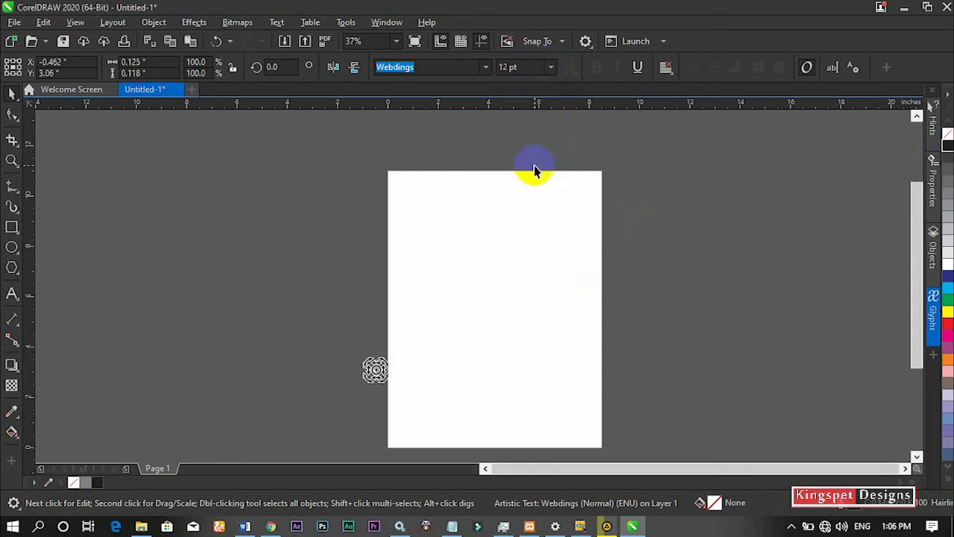
pyautogui.hotkey('ctrl', 'z')
pyautogui.click(679, 216)
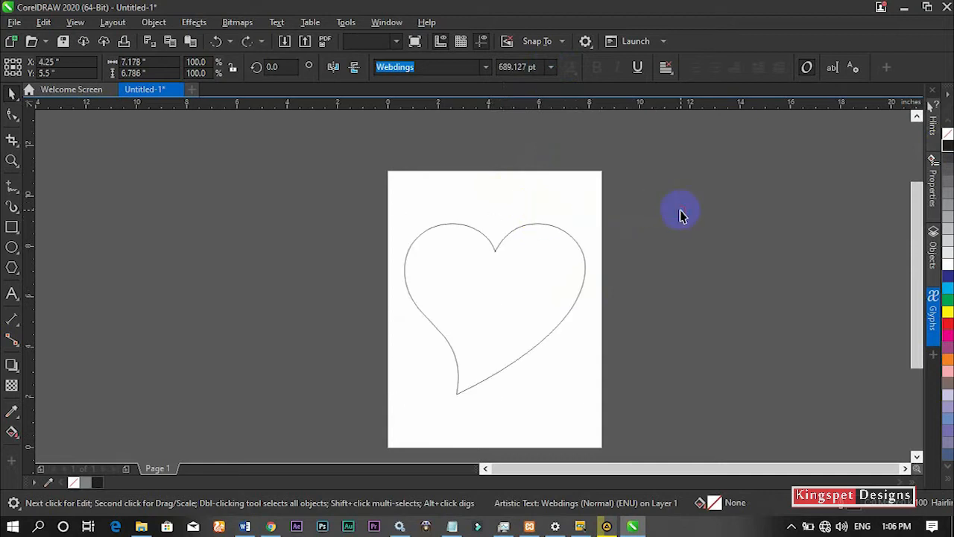
pyautogui.click(511, 247)
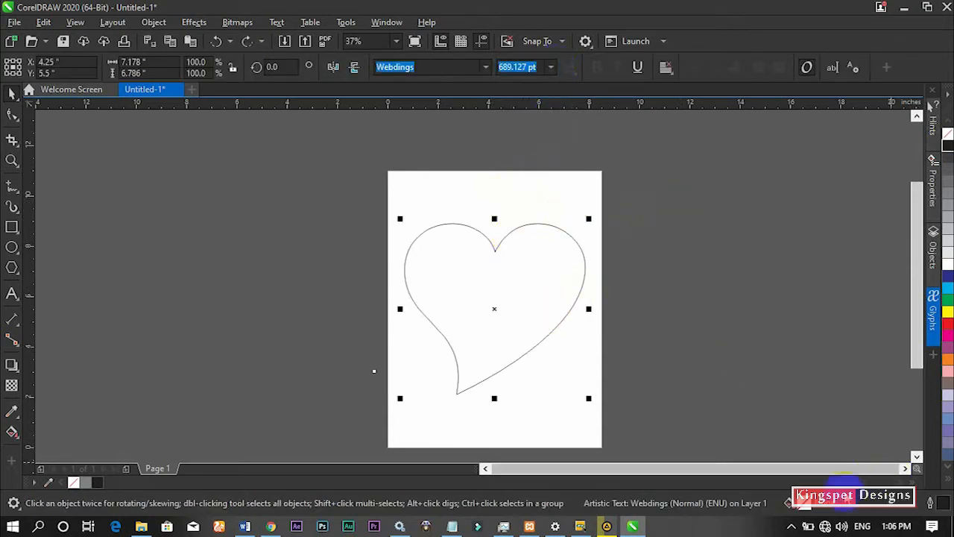
pyautogui.doubleClick(933, 505)
pyautogui.click(392, 211)
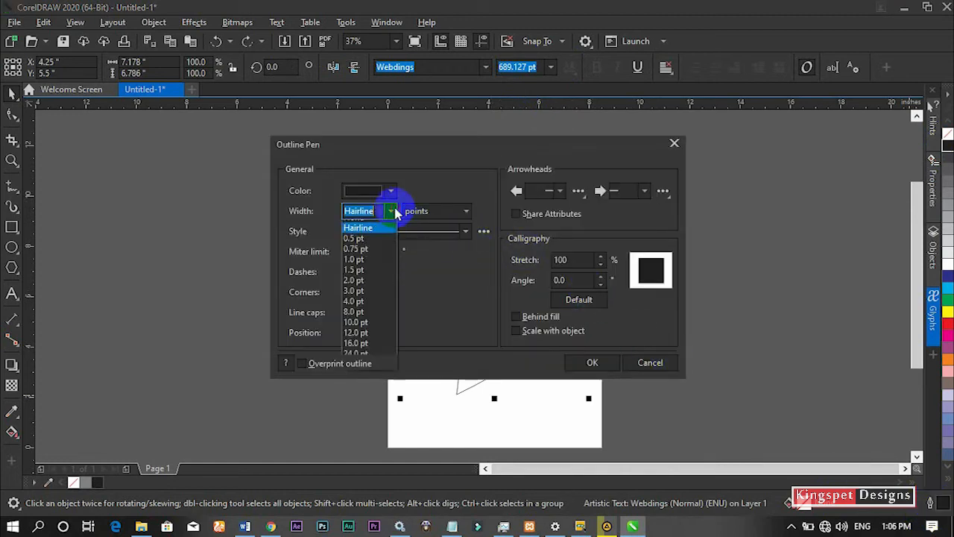
pyautogui.click(354, 319)
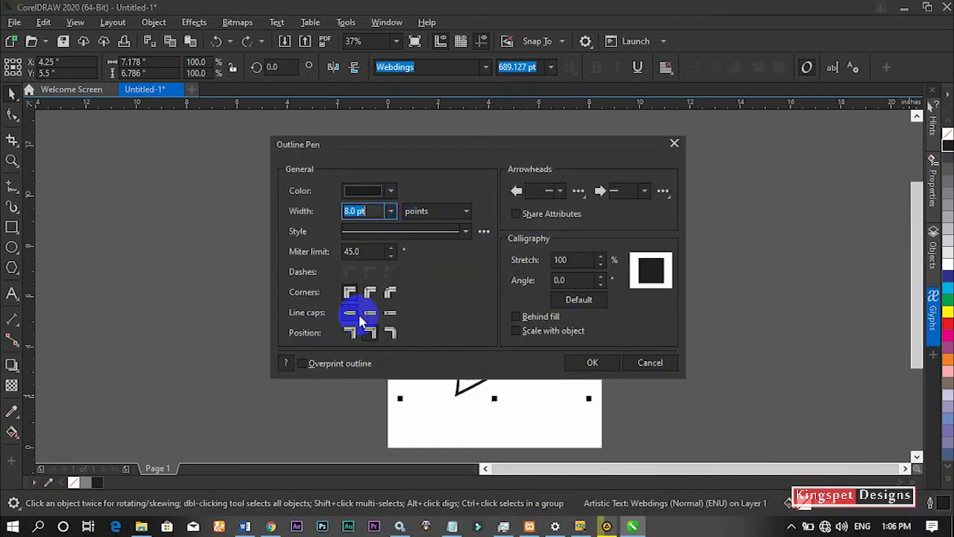
pyautogui.click(389, 211)
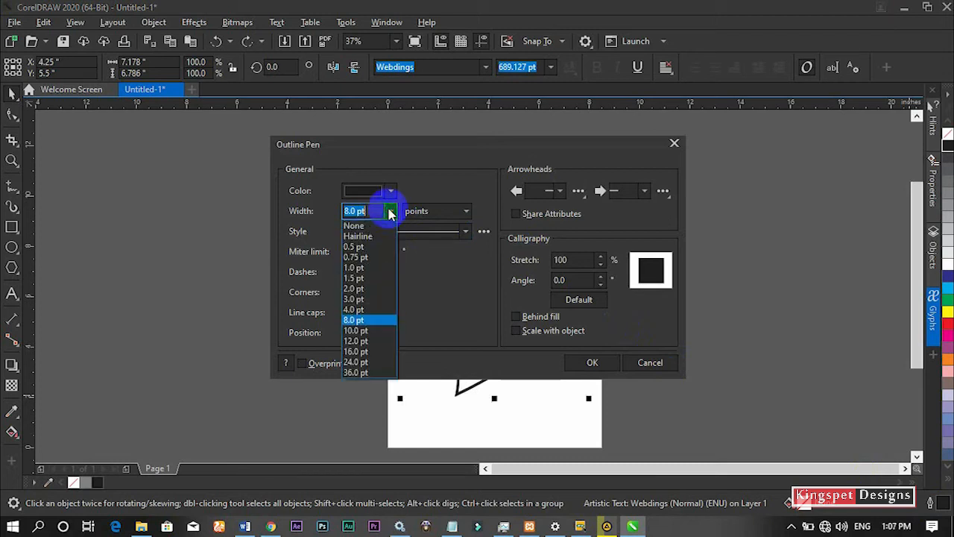
pyautogui.click(366, 258)
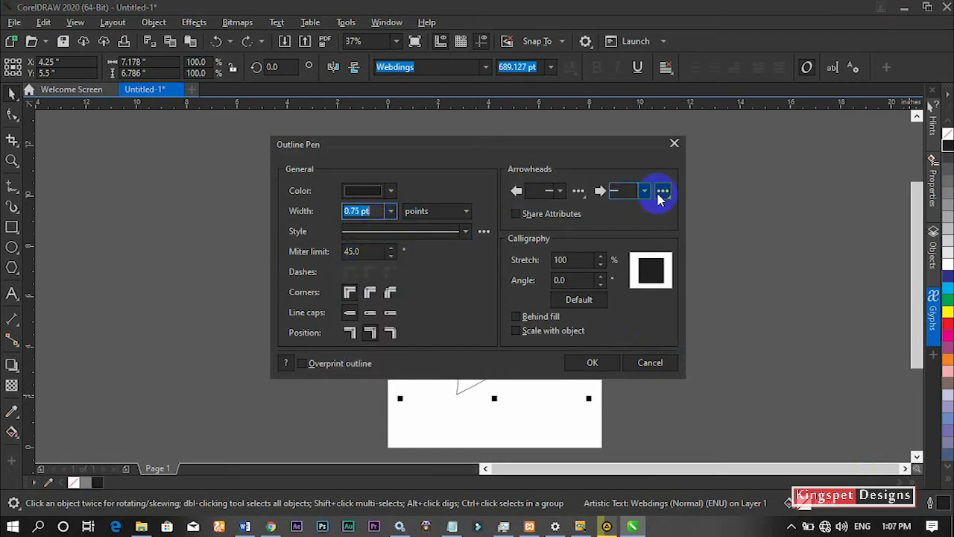
pyautogui.click(669, 145)
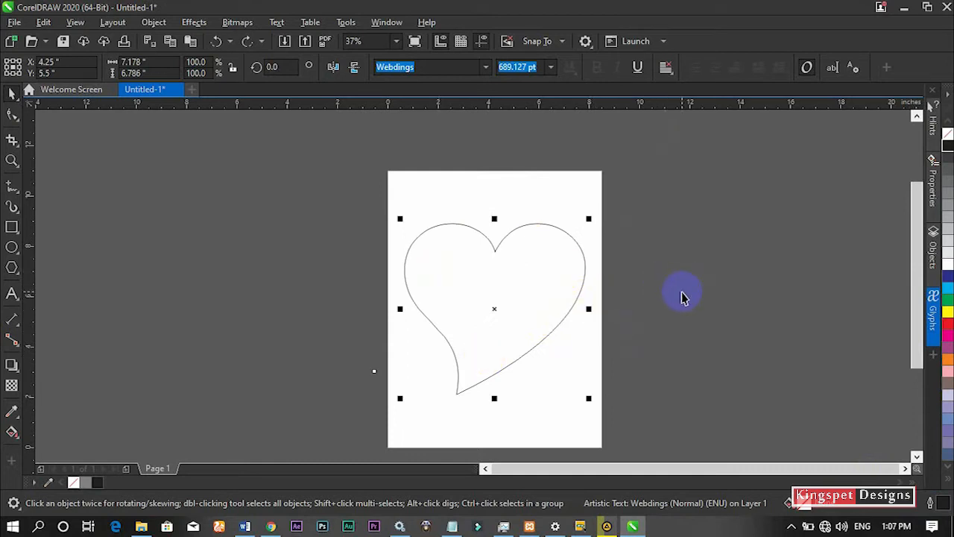
# Step: Lock the heart outline in place on the page
pyautogui.rightClick(494, 302)
pyautogui.click(533, 339)
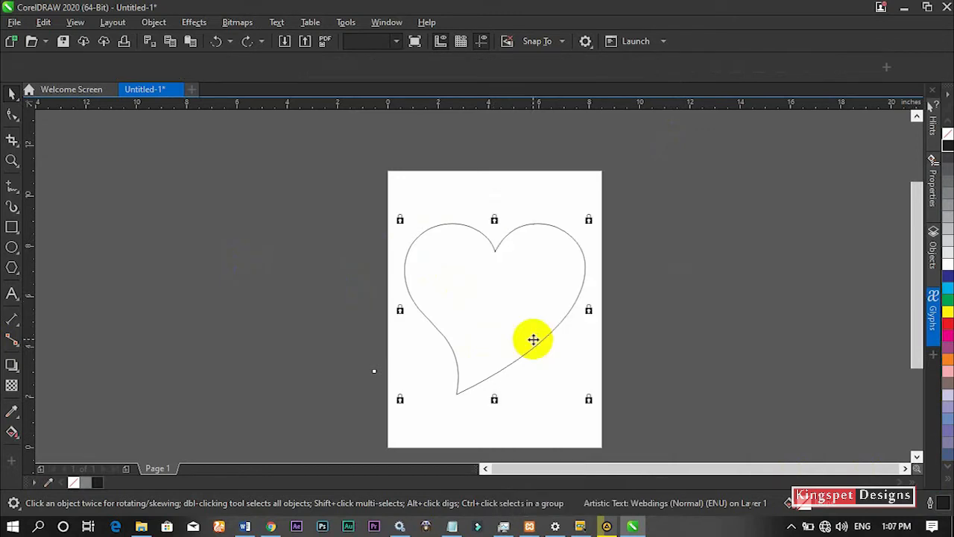
pyautogui.click(498, 309)
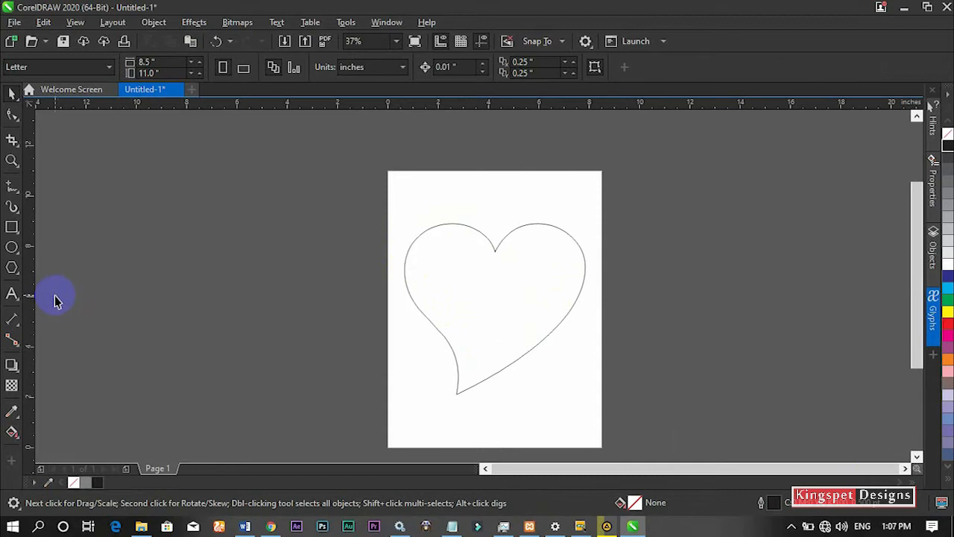
pyautogui.click(439, 288)
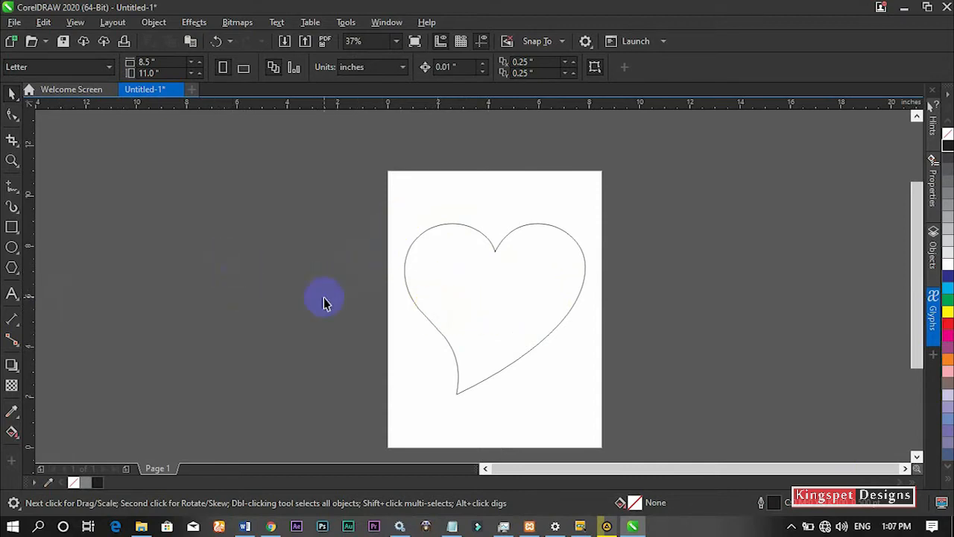
# Step: Add the three-line Arial text "LOVE YOU MUM" beside the page and enlarge it to about 113 pt
pyautogui.click(13, 294)
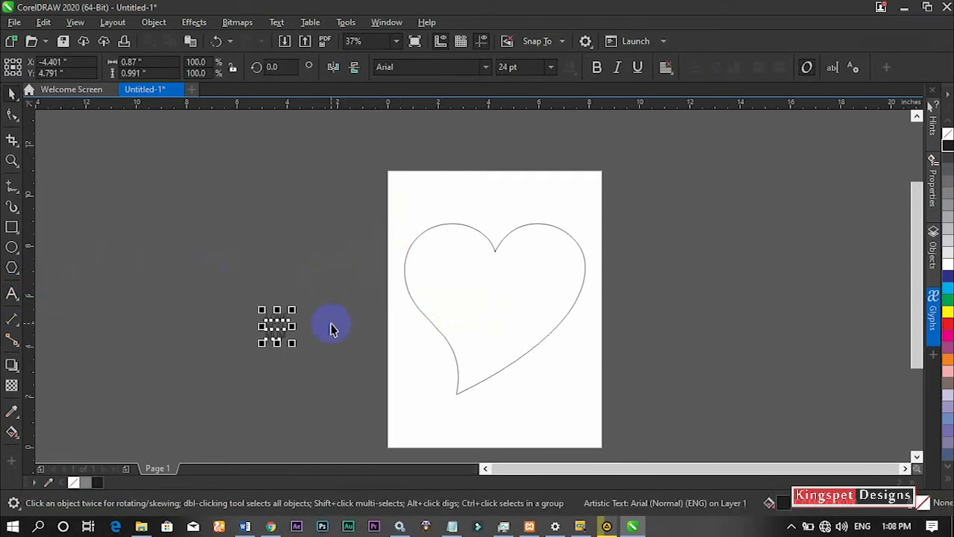
pyautogui.click(331, 327)
pyautogui.click(277, 326)
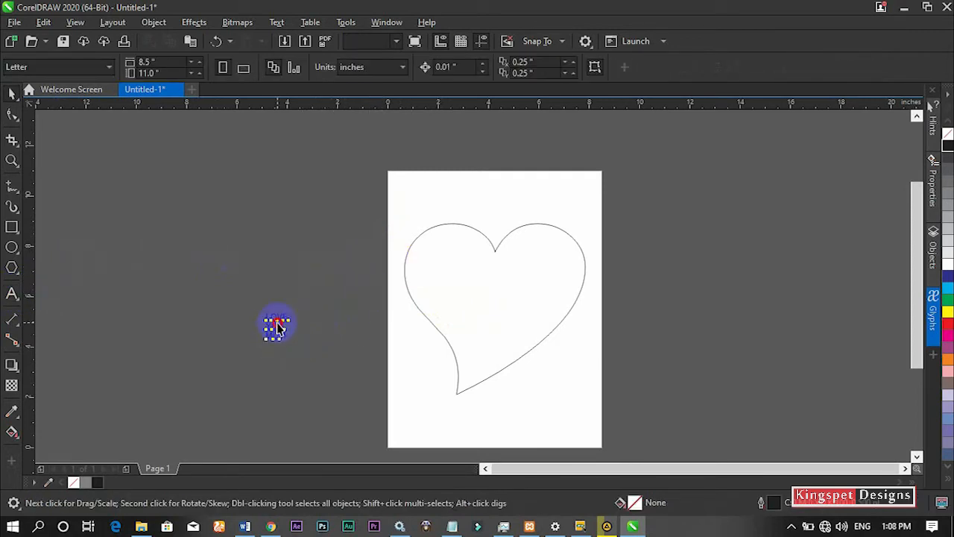
pyautogui.moveTo(292, 309); pyautogui.dragTo(436, 219)
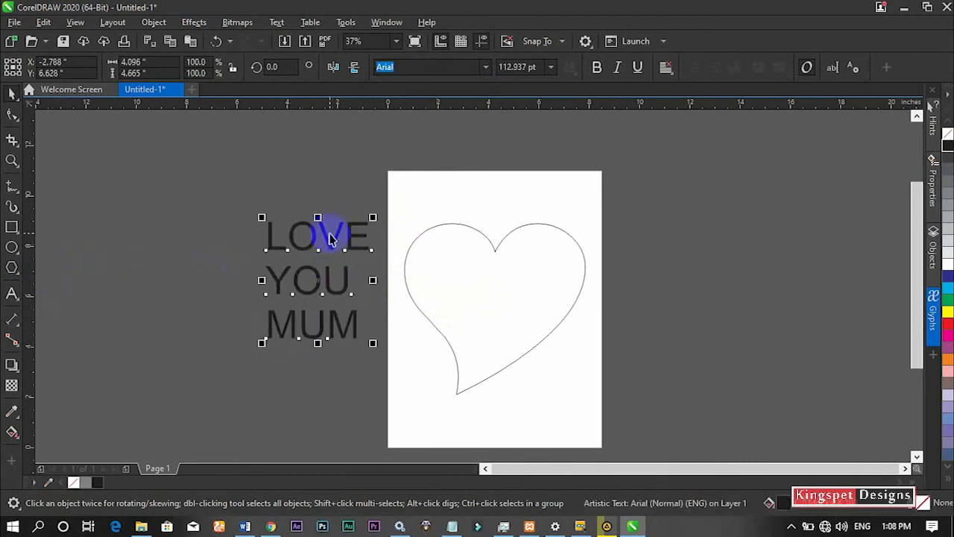
# Step: Change the "LOVE YOU MUM" text to Bahnschrift Bold and reposition it beside the page
pyautogui.moveTo(337, 240); pyautogui.dragTo(342, 277)
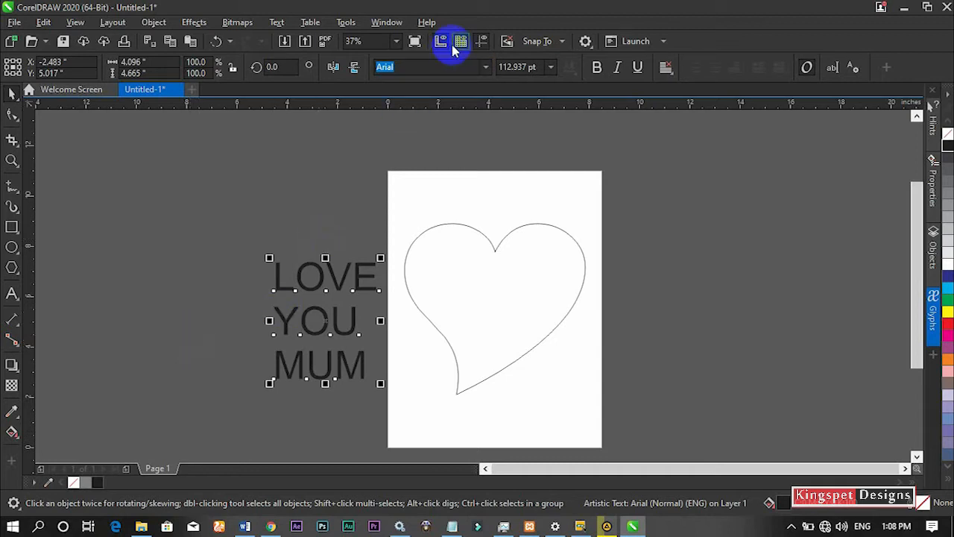
pyautogui.click(485, 67)
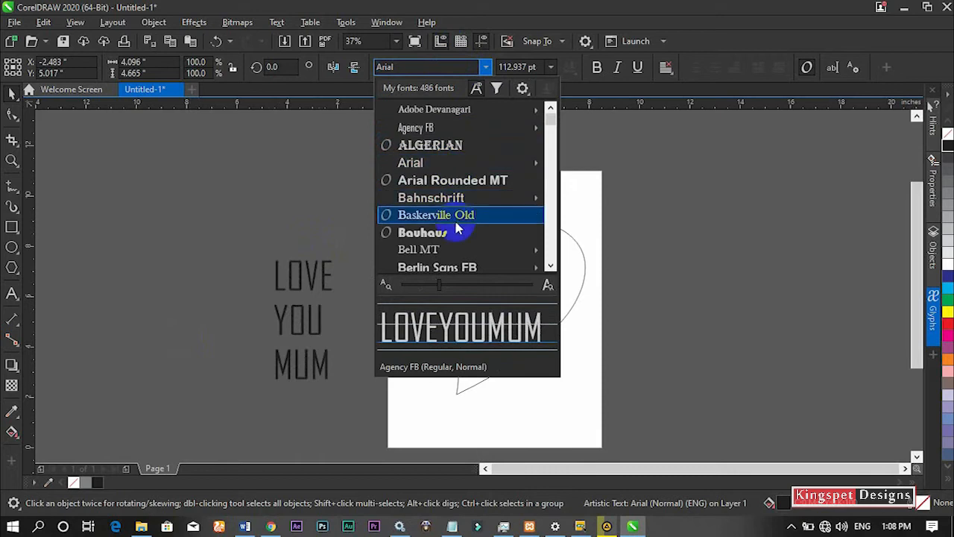
pyautogui.moveTo(457, 208)
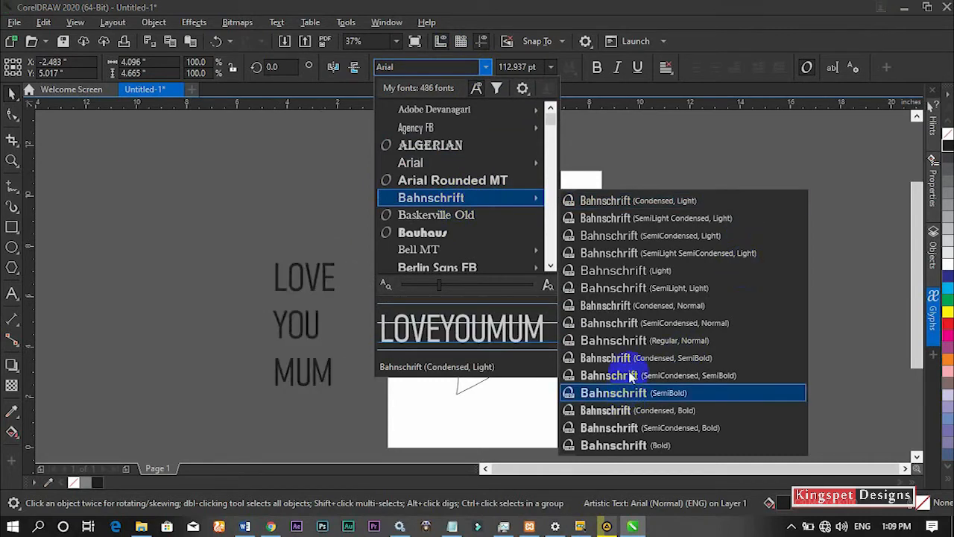
pyautogui.click(628, 446)
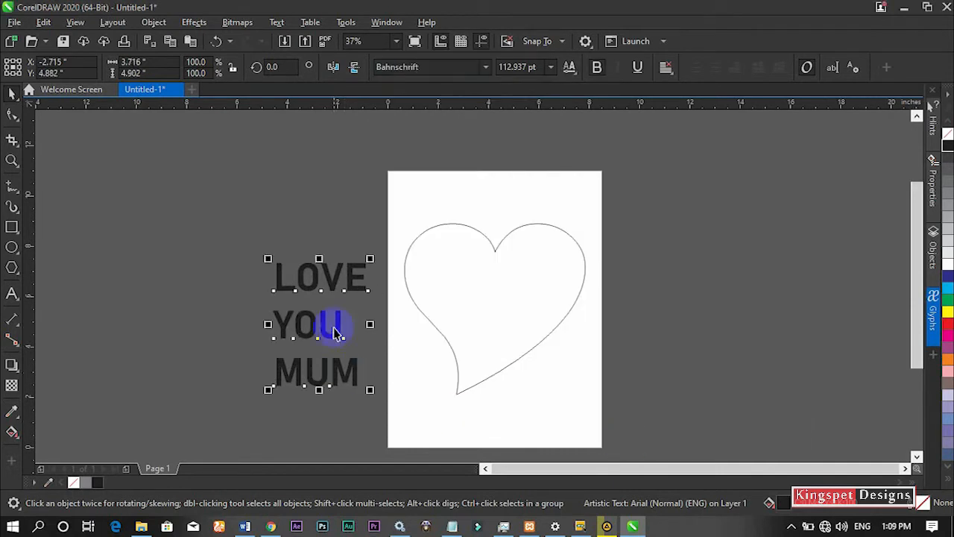
pyautogui.moveTo(341, 270)
pyautogui.mouseDown()
pyautogui.moveTo(319, 298)
pyautogui.moveTo(352, 283)
pyautogui.mouseUp()
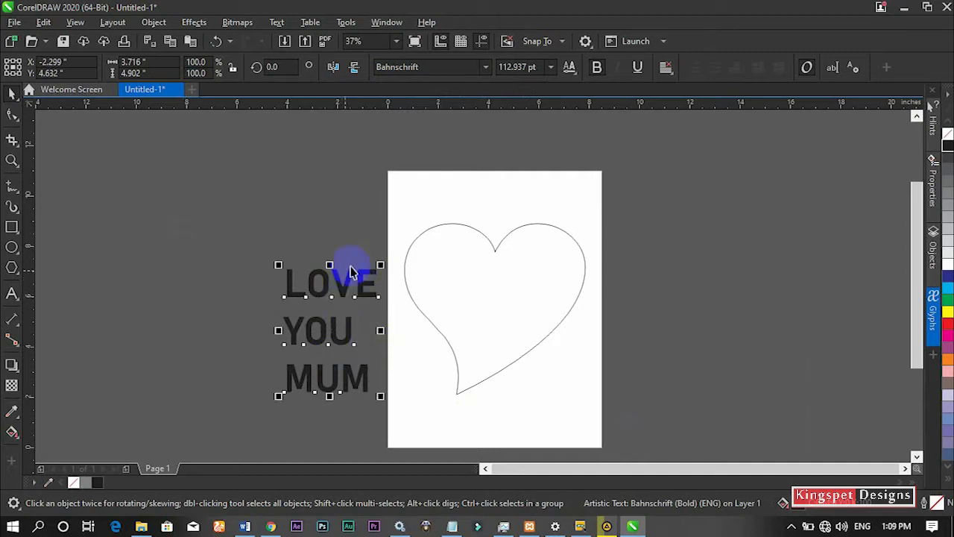
pyautogui.moveTo(348, 284); pyautogui.dragTo(317, 266)
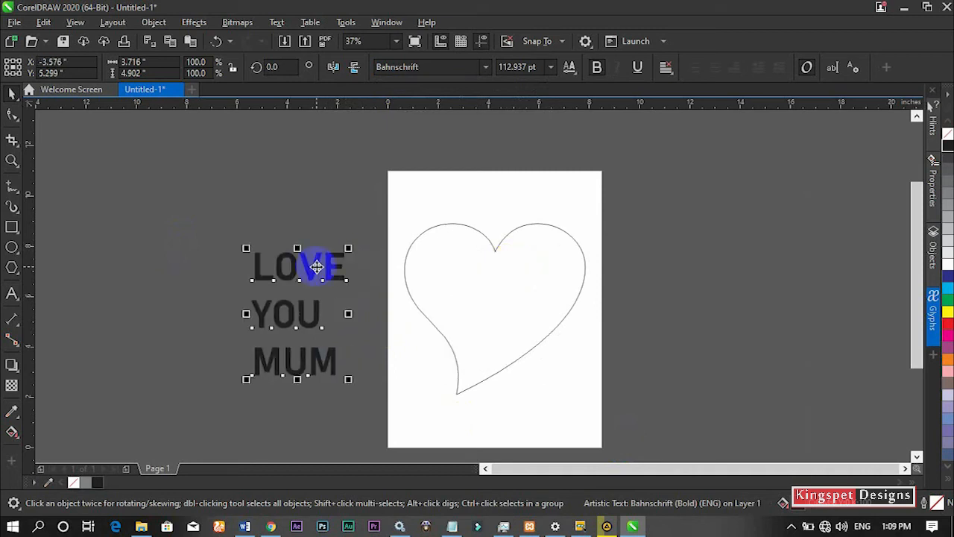
# Step: Break the text apart into separate lines and move the word LOVE into the heart just below its notch
pyautogui.click(324, 270)
pyautogui.click(350, 308)
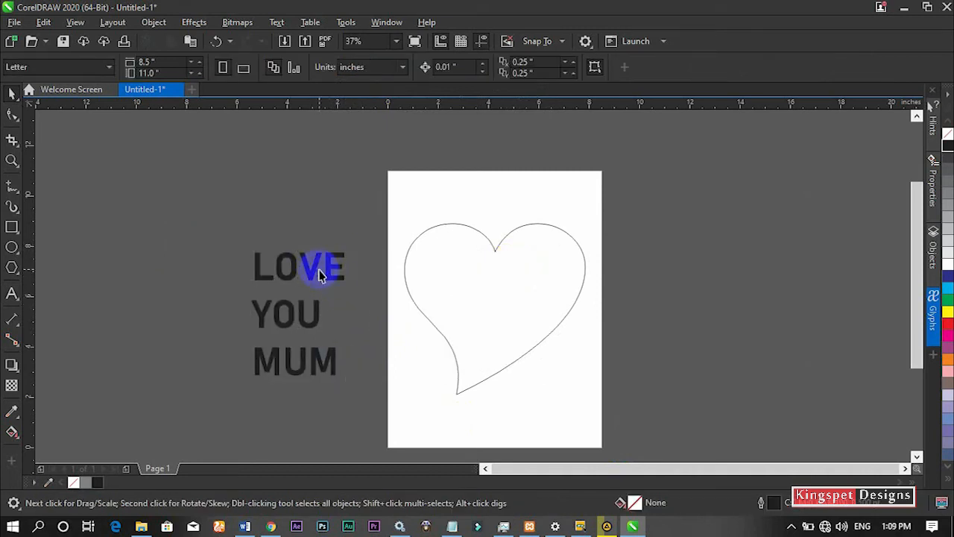
pyautogui.click(316, 270)
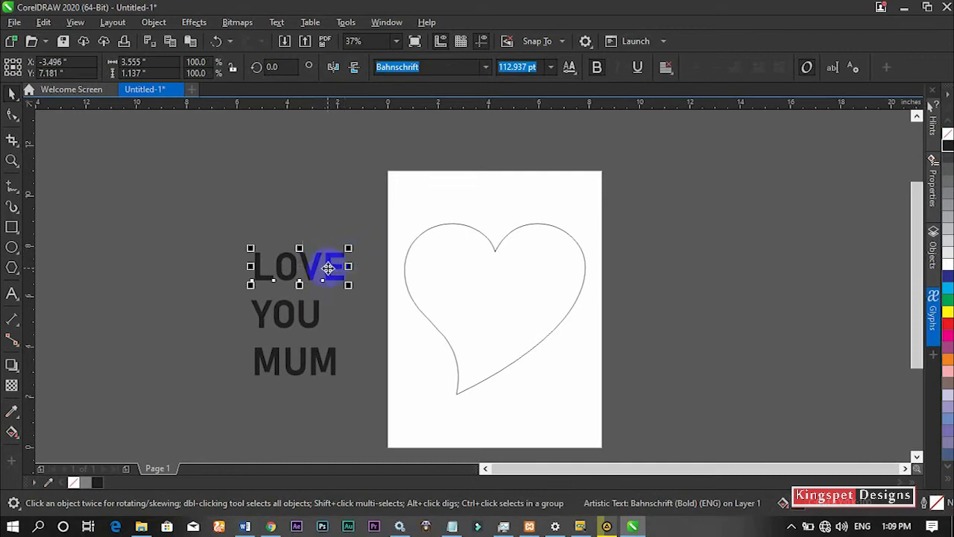
pyautogui.moveTo(317, 266); pyautogui.dragTo(513, 276)
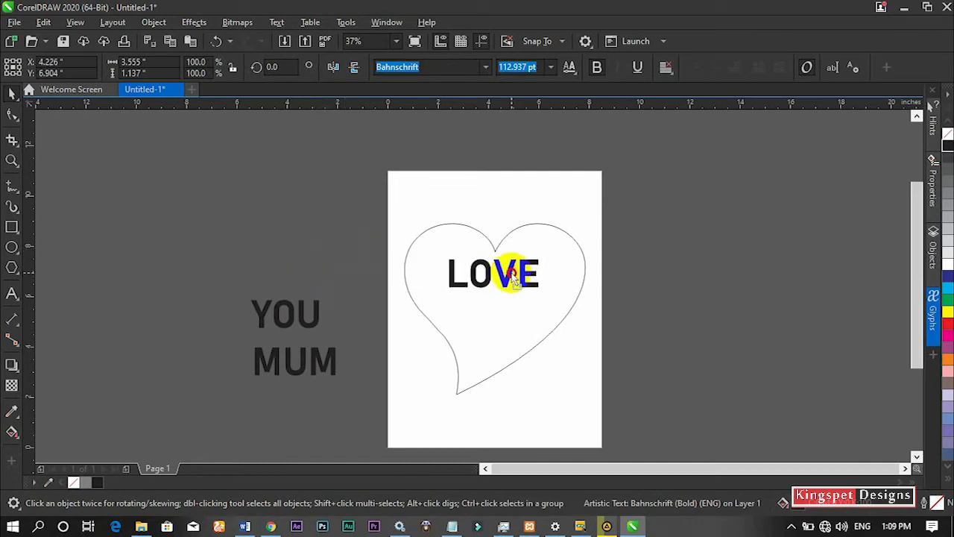
# Step: Apply an unconstrained Envelope to LOVE and pull its three left-side nodes out onto the heart's left outline
pyautogui.click(12, 365)
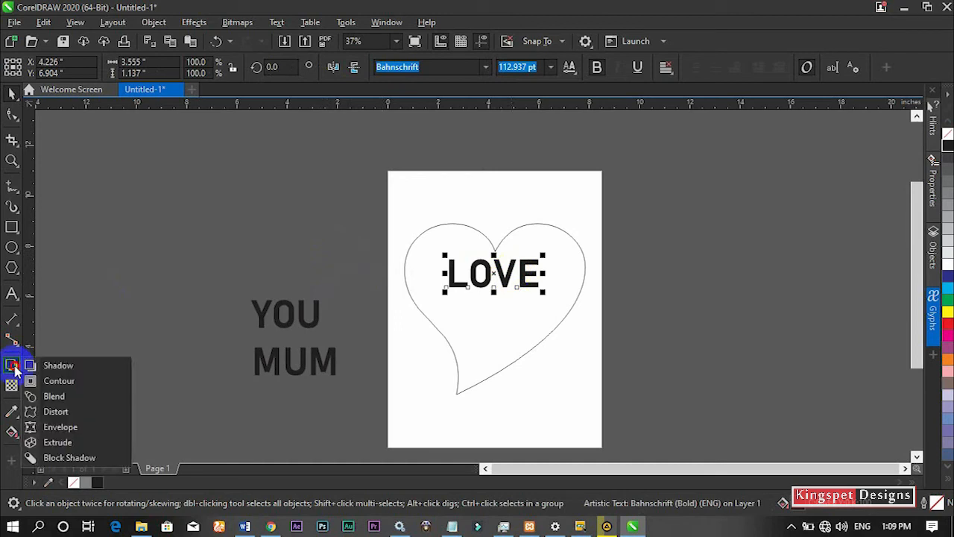
pyautogui.click(61, 427)
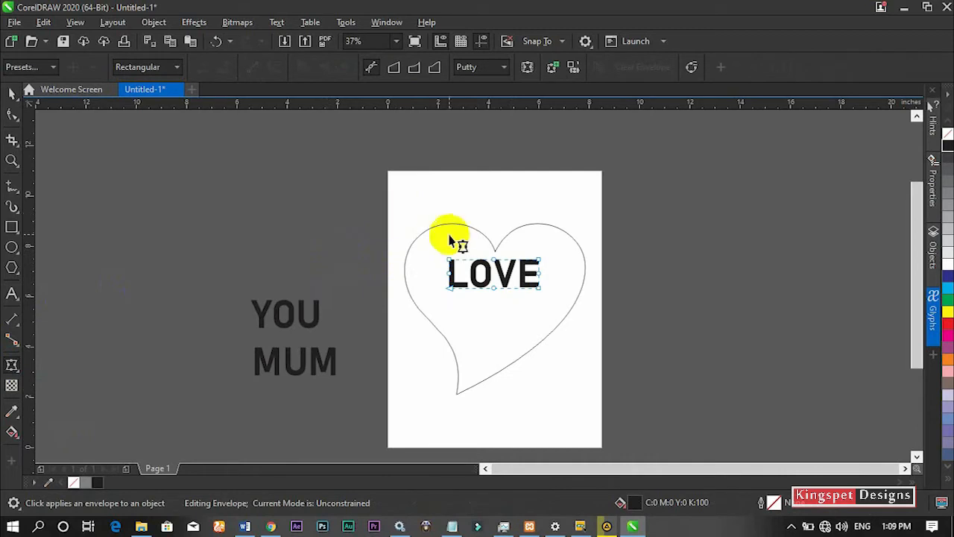
pyautogui.scroll(2, 452, 238)
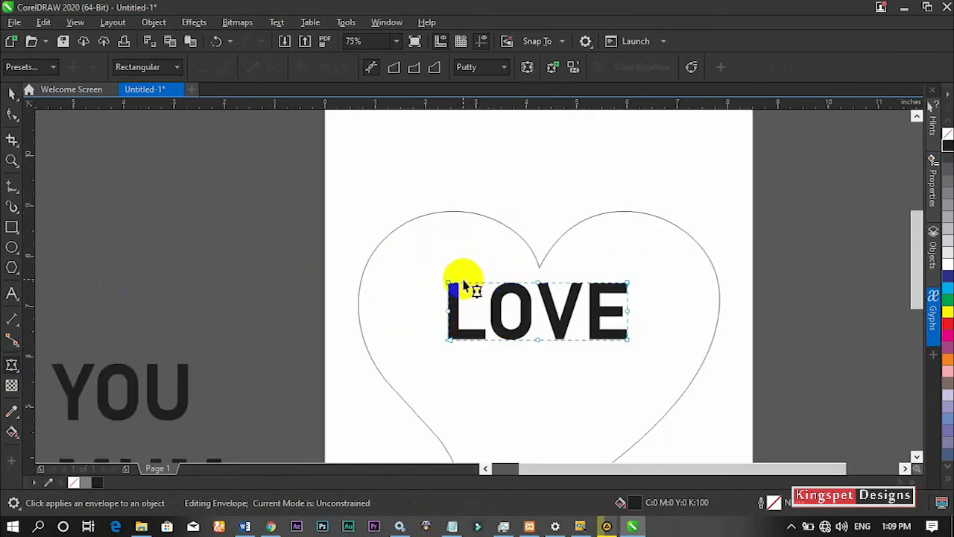
pyautogui.moveTo(451, 287); pyautogui.dragTo(410, 222)
pyautogui.moveTo(448, 339); pyautogui.dragTo(360, 319)
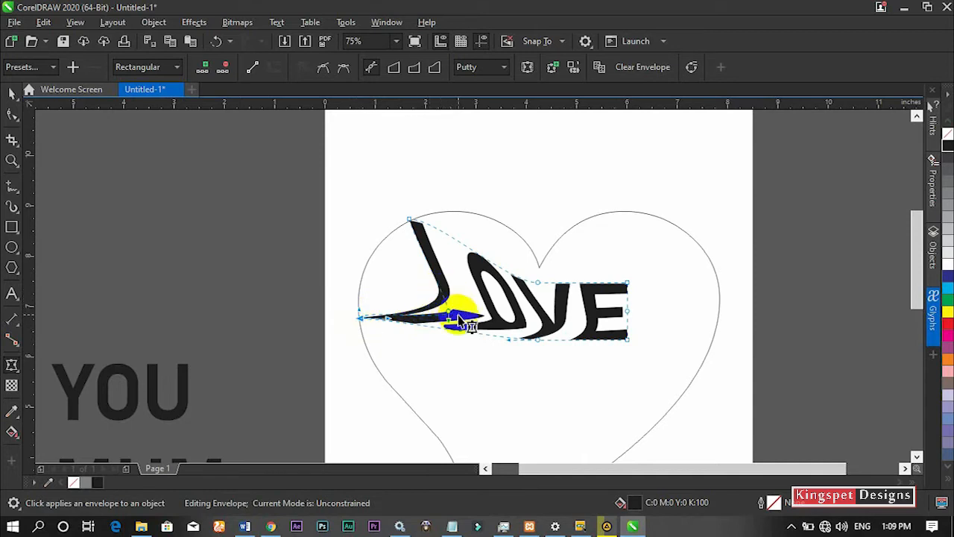
pyautogui.moveTo(451, 317); pyautogui.dragTo(364, 268)
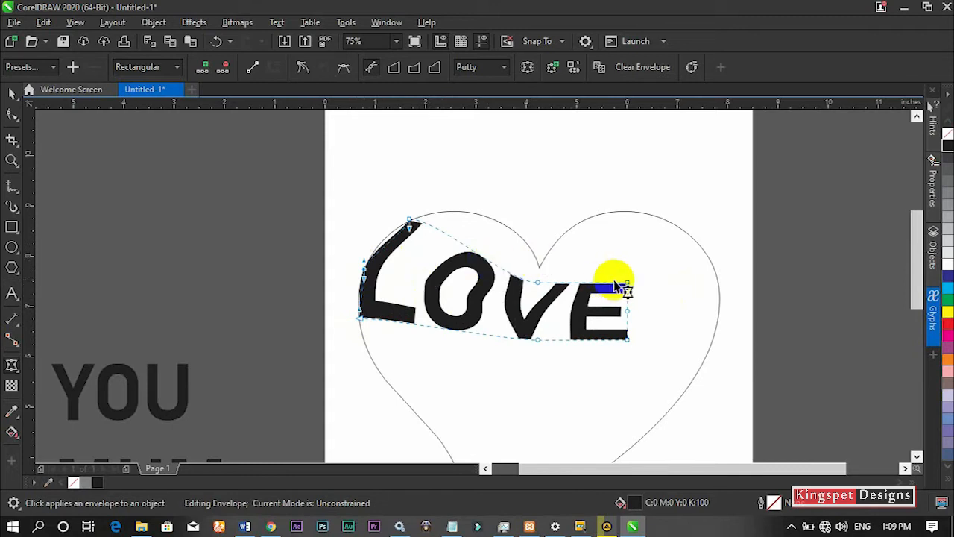
# Step: Pull the three right-side envelope nodes of LOVE out to the heart's right outline
pyautogui.moveTo(628, 285); pyautogui.dragTo(665, 222)
pyautogui.click(632, 338)
pyautogui.moveTo(629, 341); pyautogui.dragTo(714, 336)
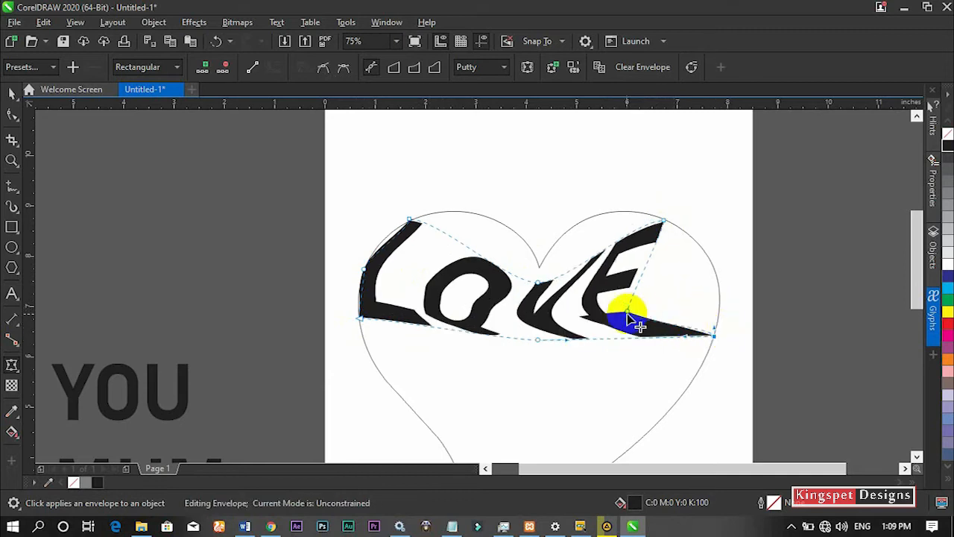
pyautogui.moveTo(628, 317); pyautogui.dragTo(704, 267)
# Step: Snap the envelope's top middle node to the heart's notch and lower its bottom middle node slightly
pyautogui.moveTo(540, 283)
pyautogui.mouseDown()
pyautogui.moveTo(542, 261)
pyautogui.moveTo(539, 269)
pyautogui.mouseUp()
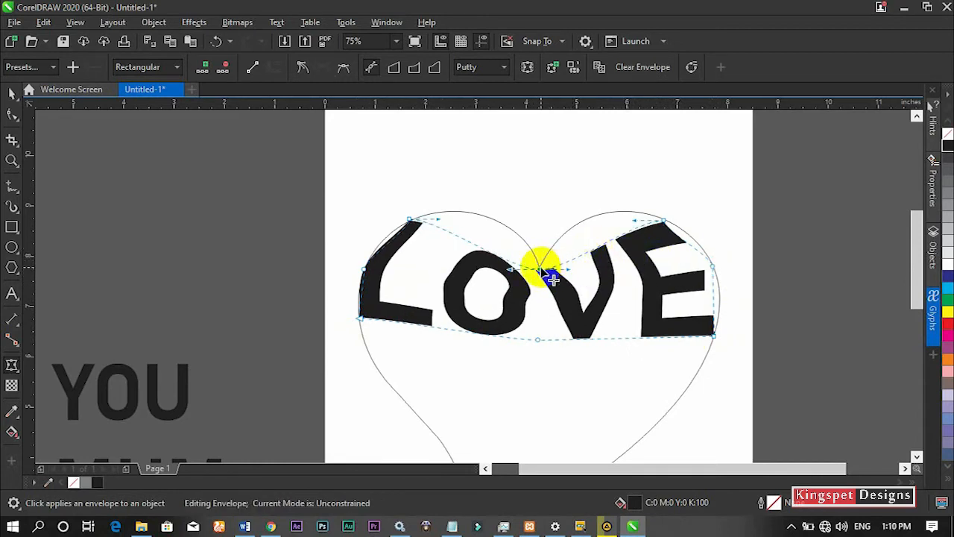
pyautogui.moveTo(544, 270); pyautogui.dragTo(547, 271)
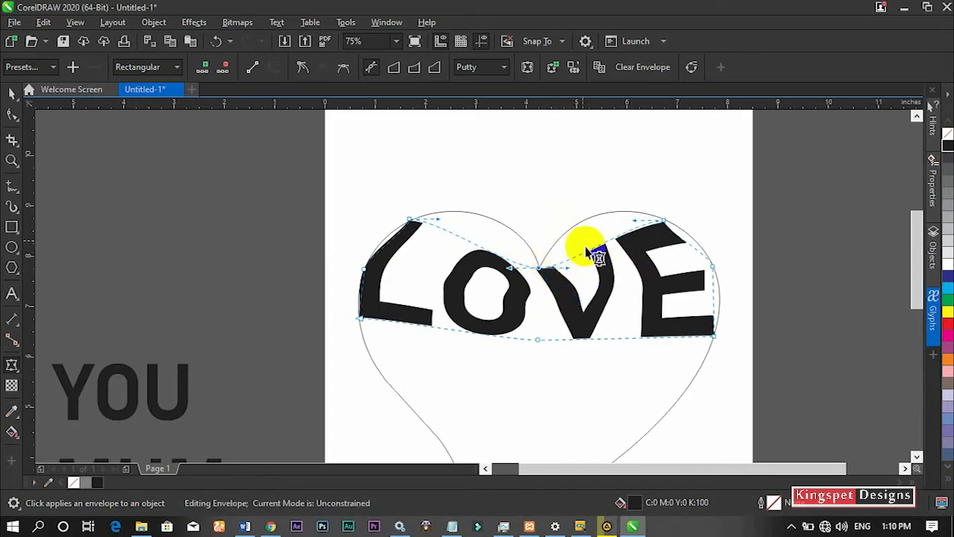
pyautogui.moveTo(538, 340); pyautogui.dragTo(538, 350)
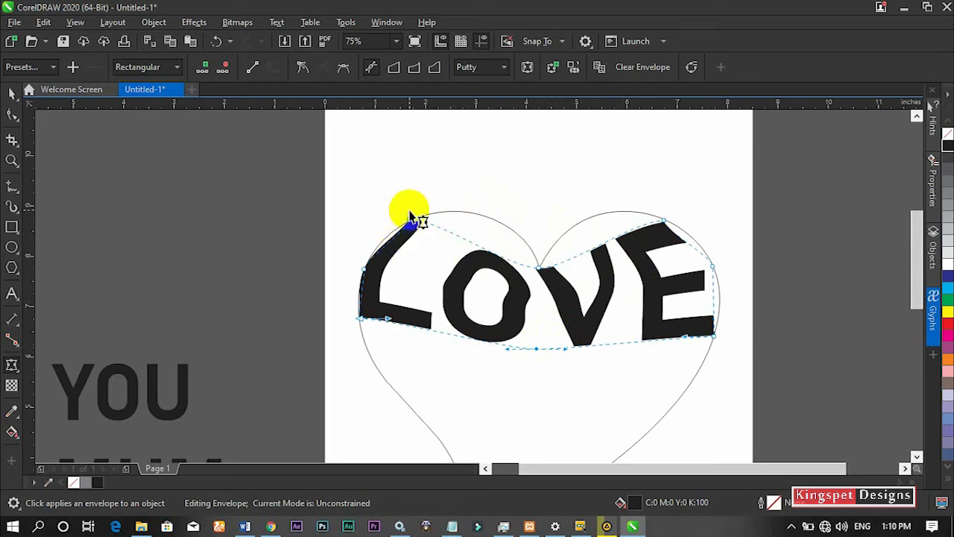
# Step: Adjust the envelope's top-left corner and left middle node handles so the upper L follows the heart's curve
pyautogui.scroll(2, 411, 217)
pyautogui.moveTo(408, 231); pyautogui.dragTo(412, 233)
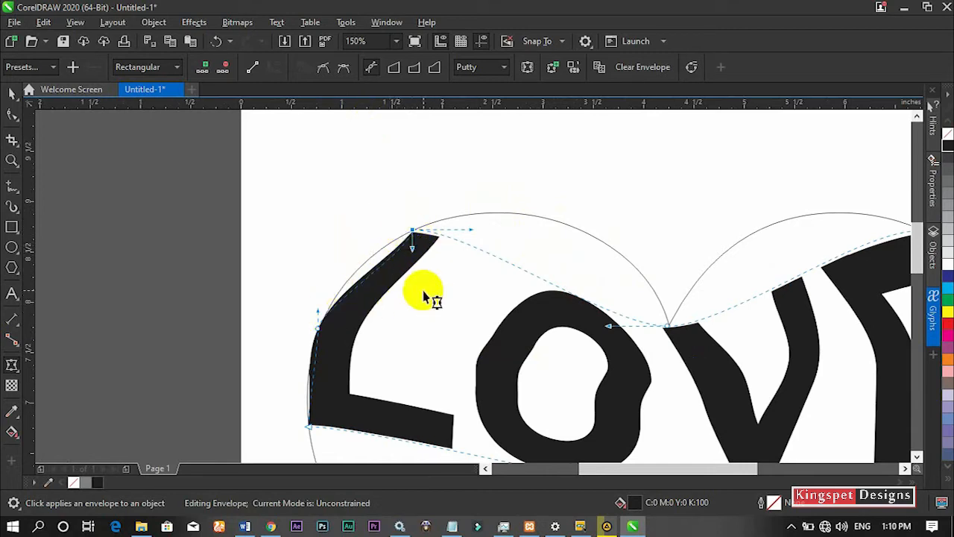
pyautogui.click(417, 253)
pyautogui.moveTo(416, 253); pyautogui.dragTo(368, 249)
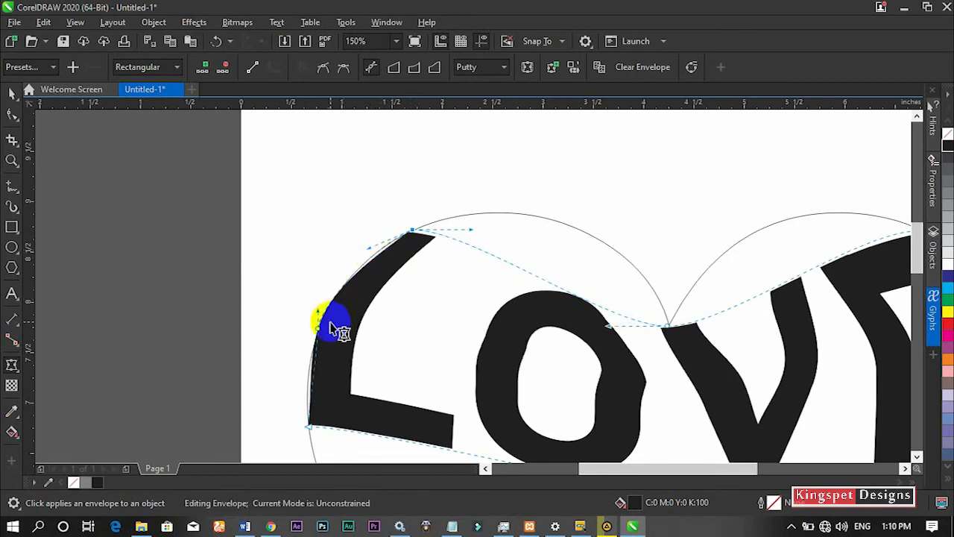
pyautogui.scroll(2, 376, 245)
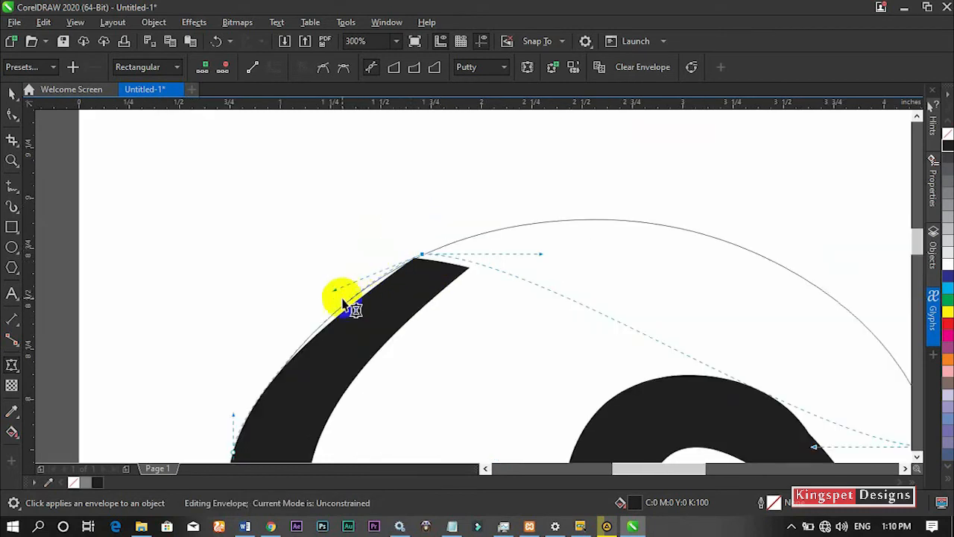
pyautogui.moveTo(335, 292); pyautogui.dragTo(357, 260)
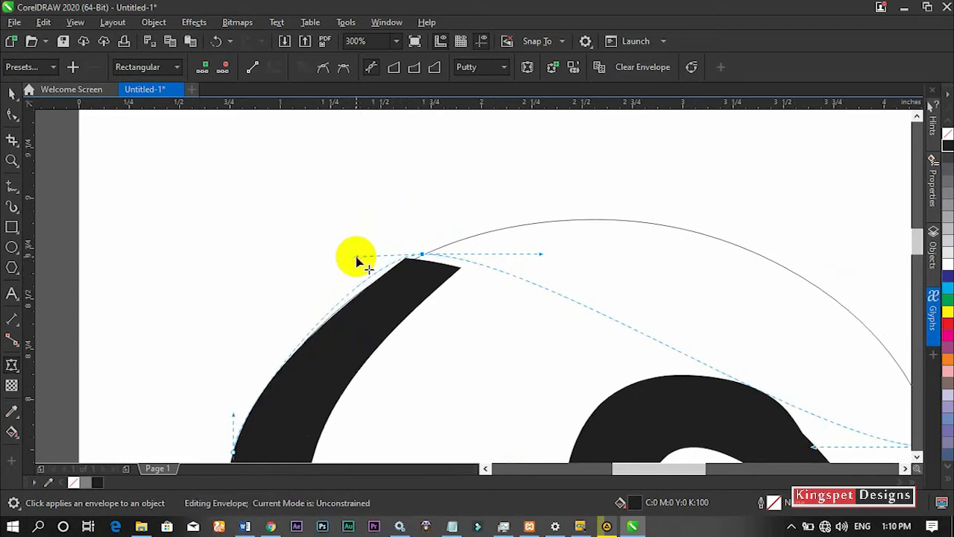
pyautogui.moveTo(234, 417); pyautogui.dragTo(240, 422)
# Step: Bow the envelope's edge outward at the bottom-left corner so the lower L meets the heart outline
pyautogui.scroll(-3, 410, 331)
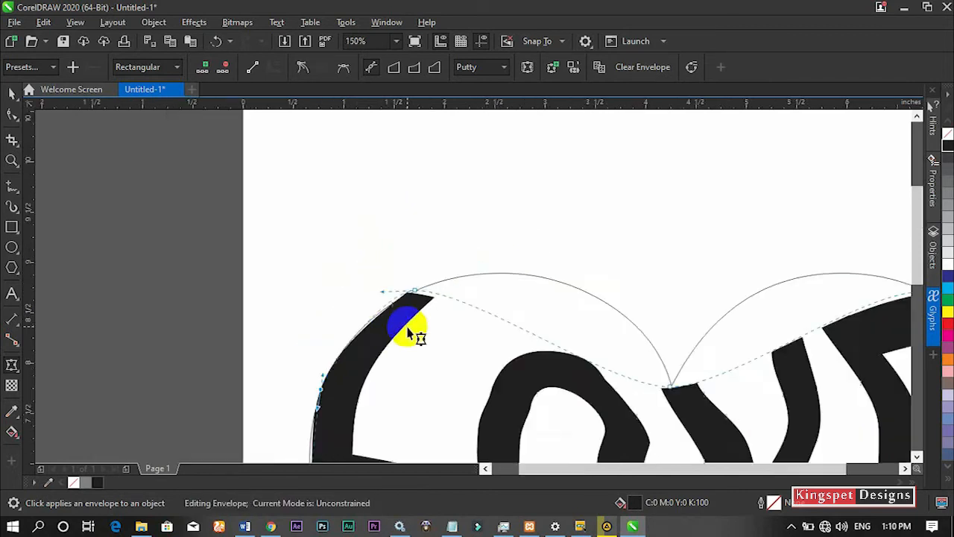
pyautogui.scroll(1, 355, 418)
pyautogui.scroll(3, 354, 419)
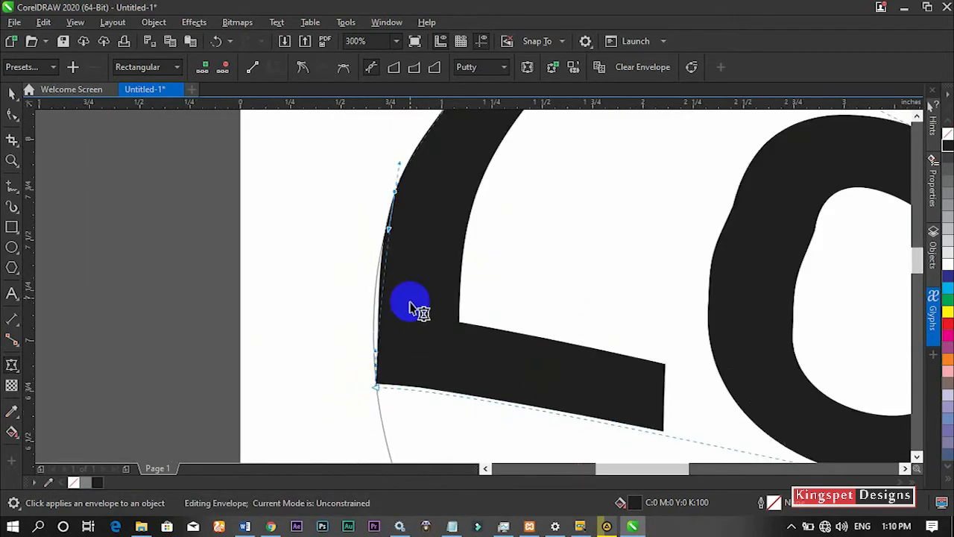
pyautogui.moveTo(370, 350); pyautogui.dragTo(363, 350)
pyautogui.scroll(2, 456, 287)
pyautogui.scroll(-3, 456, 286)
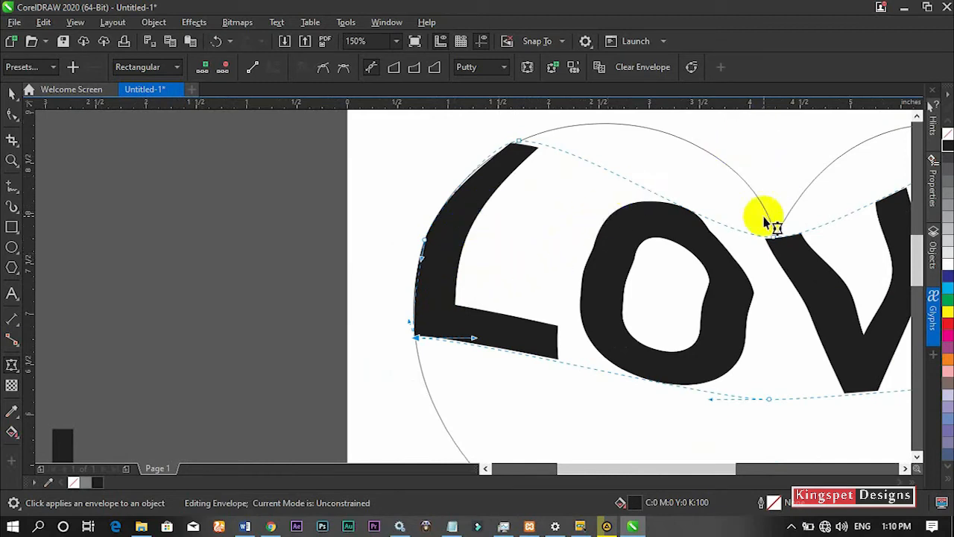
# Step: Extend the top-left node's handle upward and outward so the envelope's top edge arches along the heart's left lobe
pyautogui.scroll(-1, 824, 313)
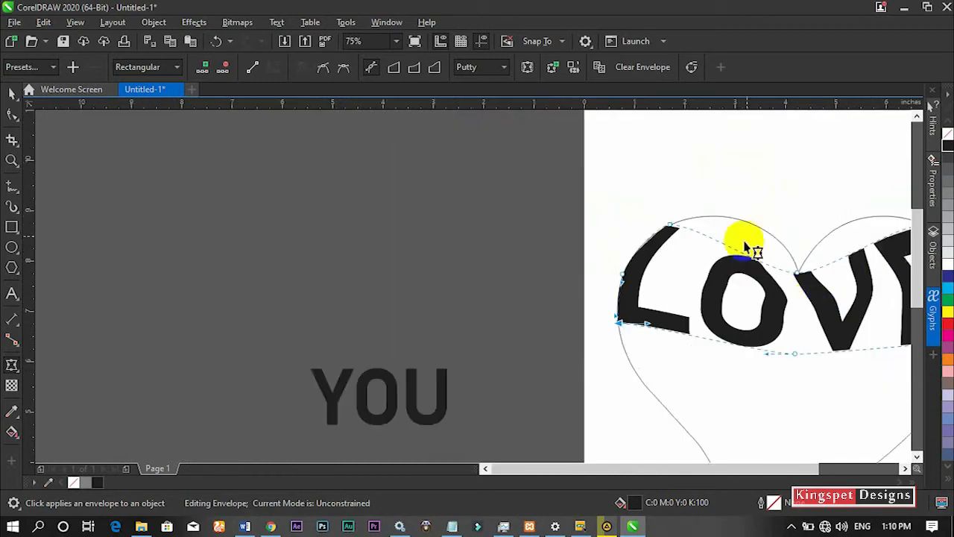
pyautogui.scroll(2, 816, 222)
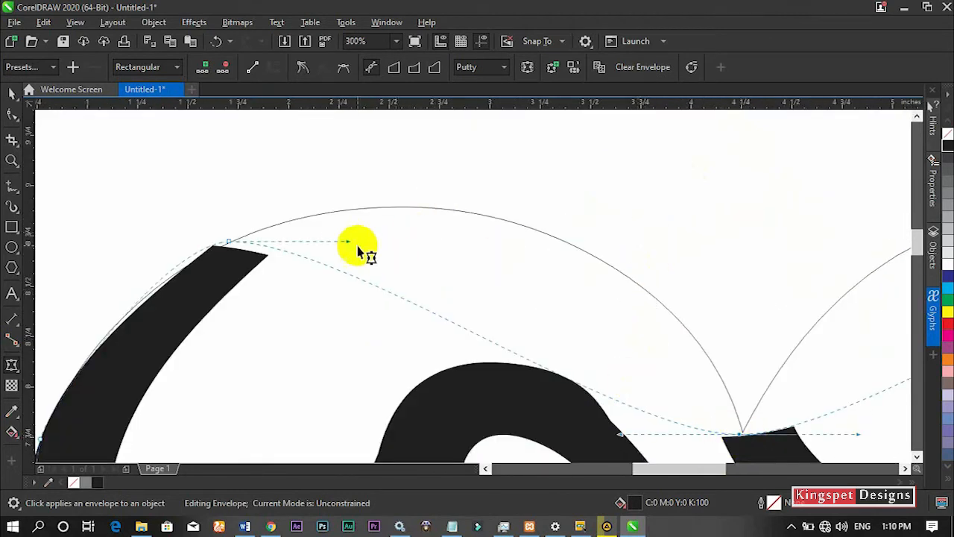
pyautogui.moveTo(347, 242); pyautogui.dragTo(572, 163)
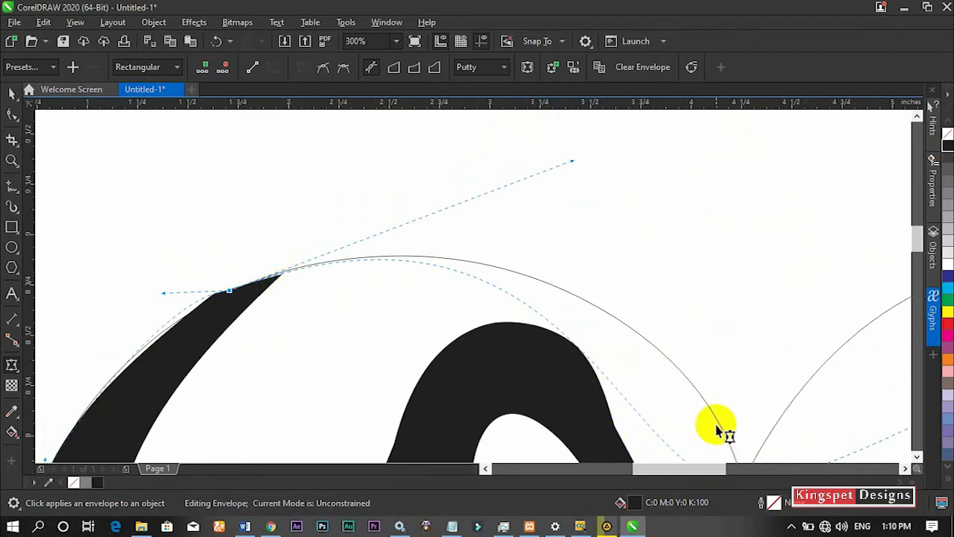
# Step: Shape the envelope at the heart's notch by angling both handles of the top middle node along the lobes and lowering the node slightly
pyautogui.scroll(-3, 719, 431)
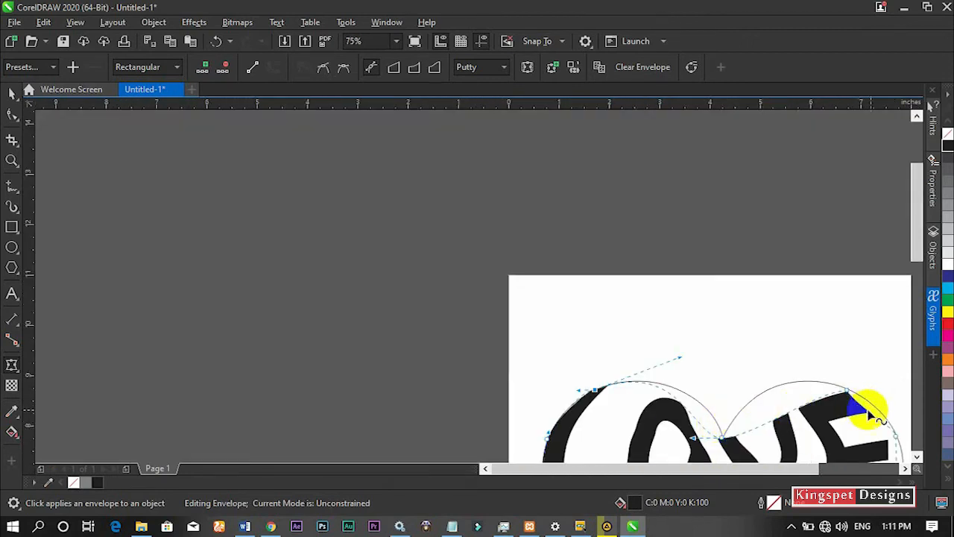
pyautogui.moveTo(802, 469); pyautogui.dragTo(826, 469)
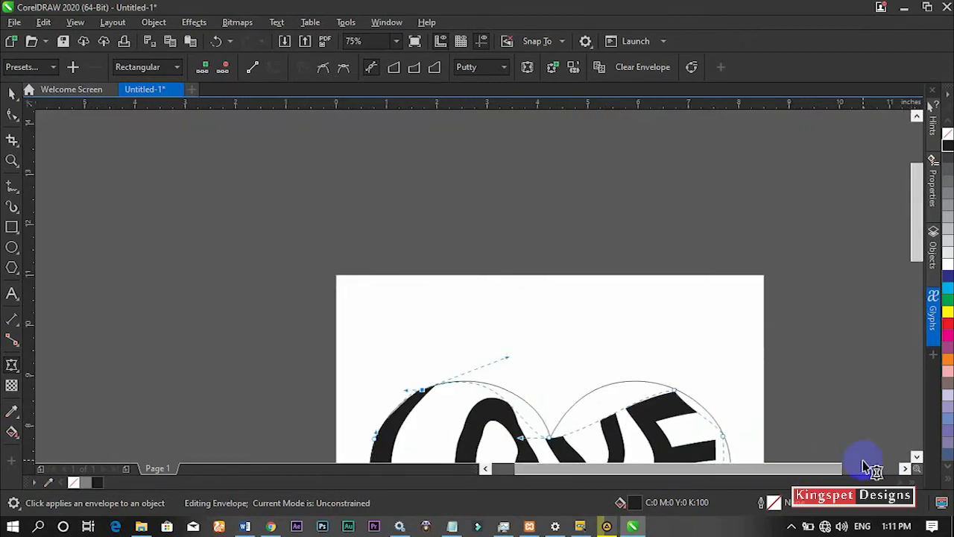
pyautogui.click(916, 457)
pyautogui.click(917, 457)
pyautogui.click(917, 456)
pyautogui.scroll(2, 549, 315)
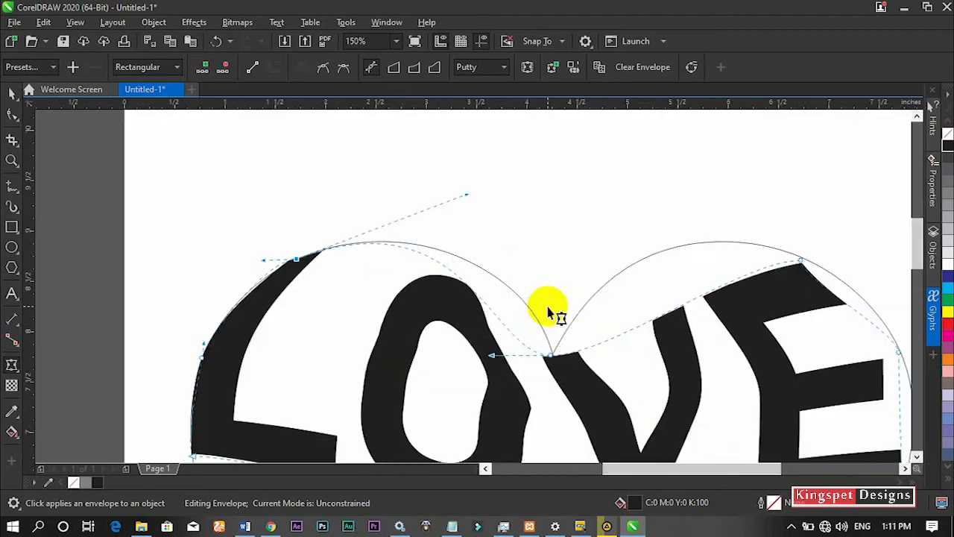
pyautogui.moveTo(494, 356); pyautogui.dragTo(510, 320)
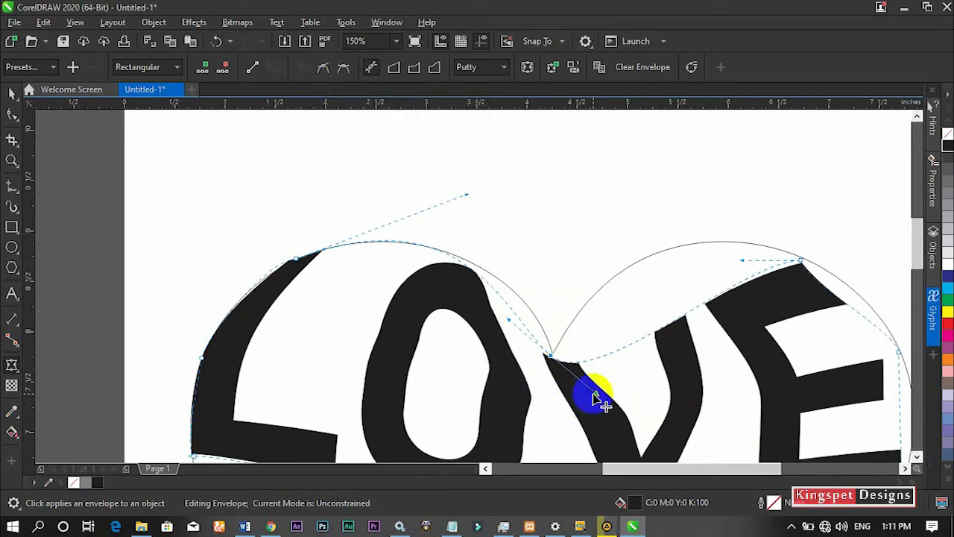
pyautogui.moveTo(596, 393); pyautogui.dragTo(609, 244)
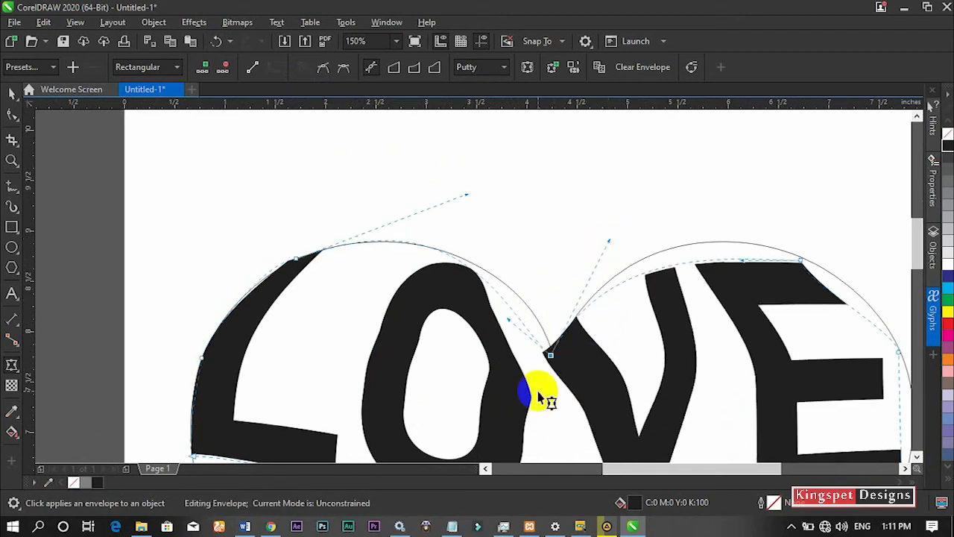
pyautogui.moveTo(510, 322); pyautogui.dragTo(542, 305)
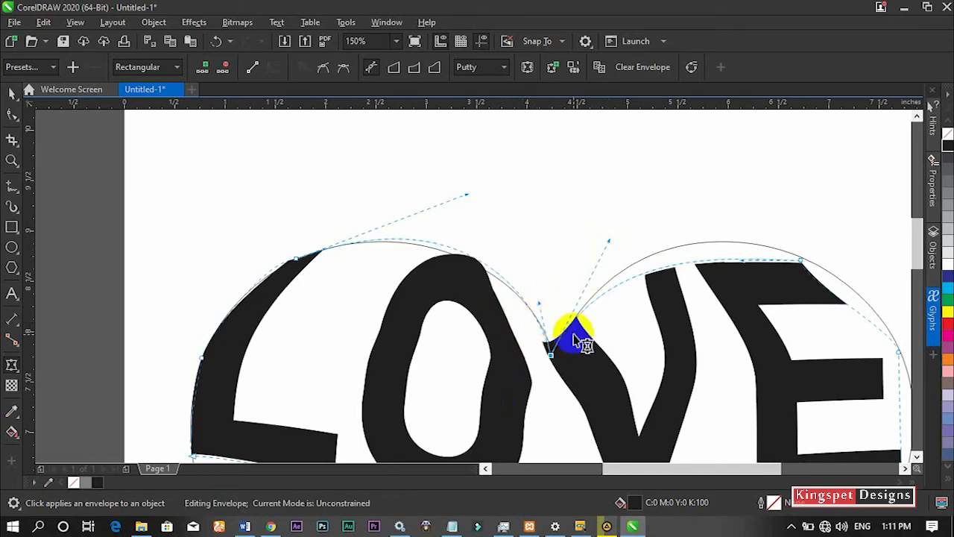
pyautogui.moveTo(550, 358); pyautogui.dragTo(557, 365)
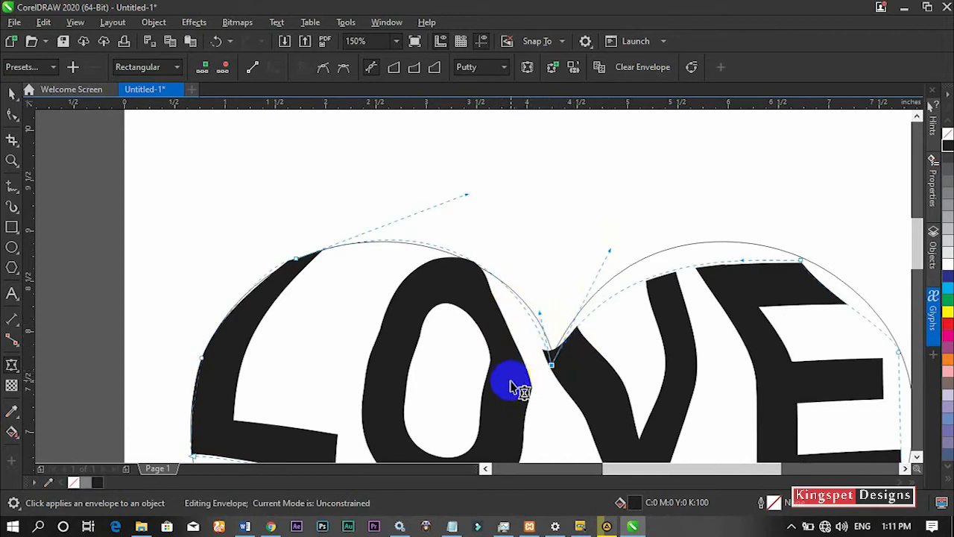
# Step: Refine the notch node's left handle and the top-left node's upper handle so LOVE's envelope stays within the heart's left lobe
pyautogui.moveTo(540, 317); pyautogui.dragTo(558, 326)
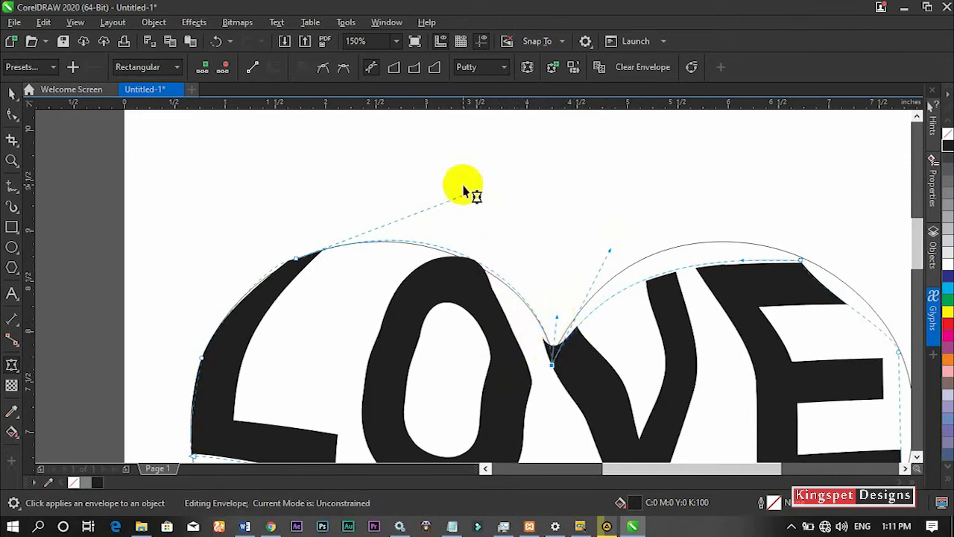
pyautogui.moveTo(468, 198); pyautogui.dragTo(440, 217)
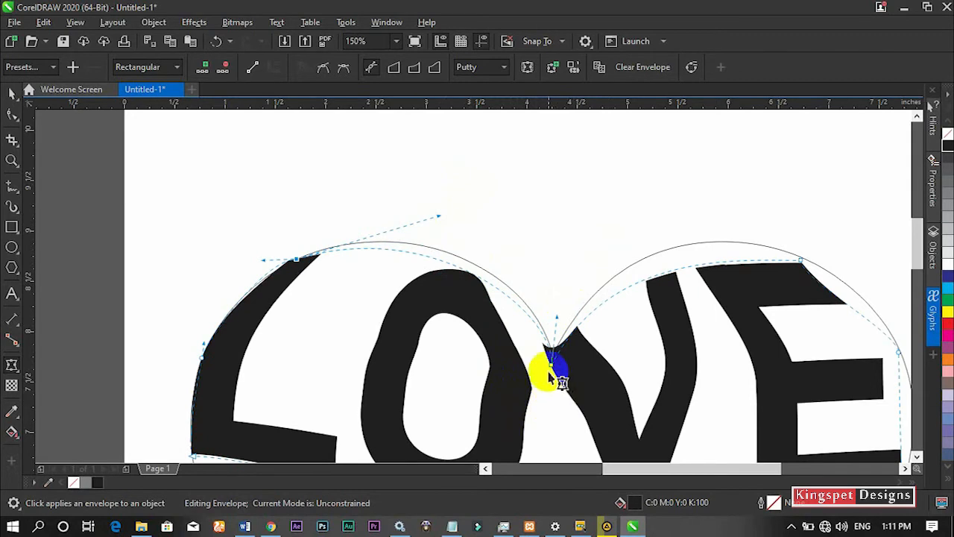
pyautogui.scroll(-2, 559, 398)
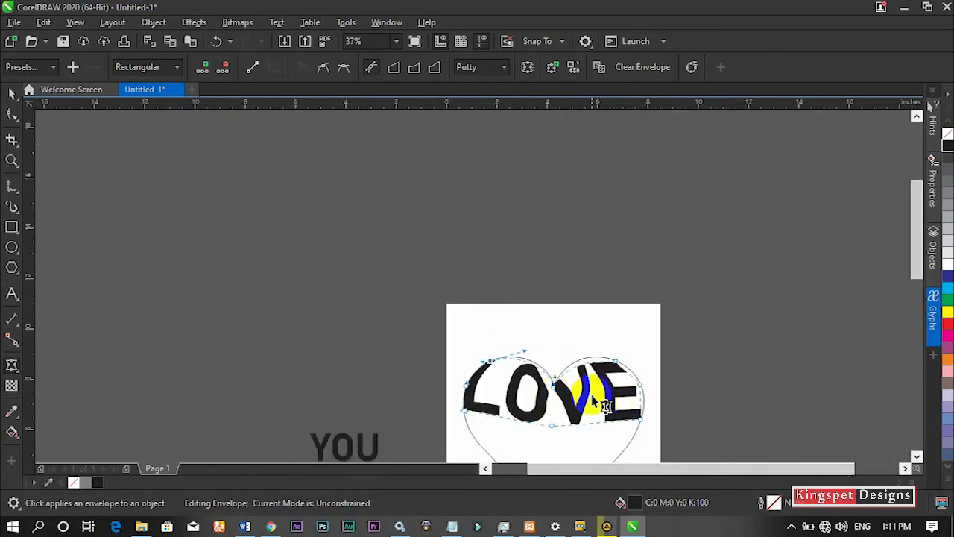
# Step: Arch the envelope's top edge along the heart's right lobe by extending the notch node's and the top-right node's handles upward
pyautogui.scroll(2, 602, 400)
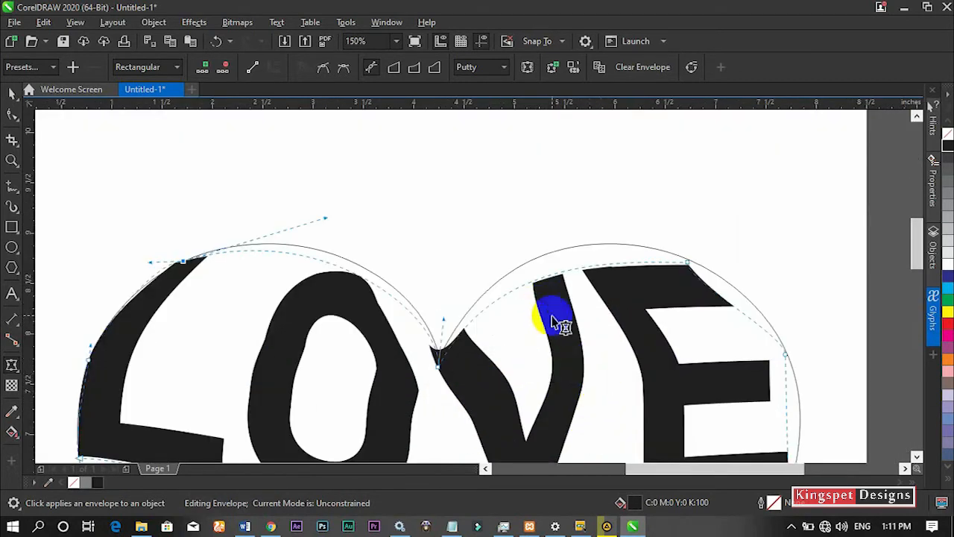
pyautogui.click(686, 265)
pyautogui.moveTo(498, 256); pyautogui.dragTo(498, 235)
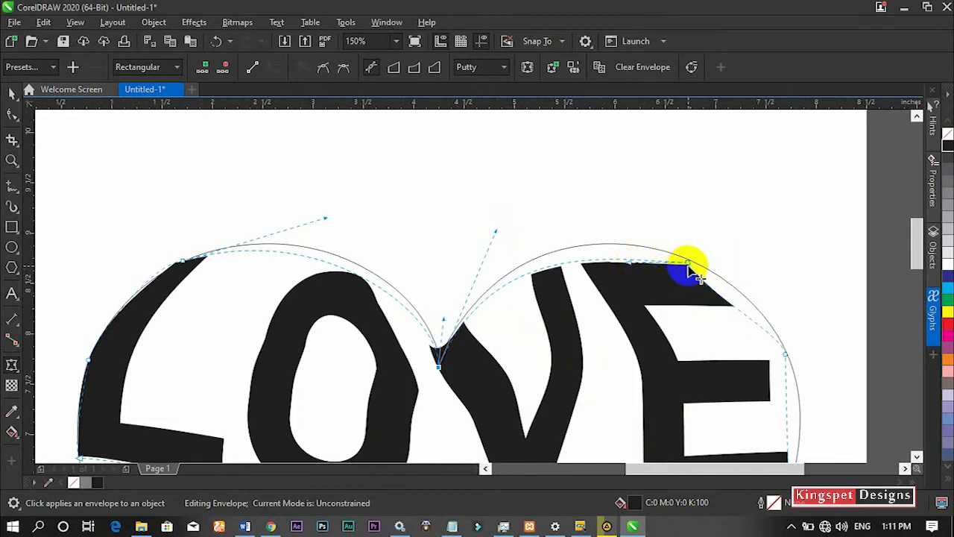
pyautogui.moveTo(690, 270); pyautogui.dragTo(618, 231)
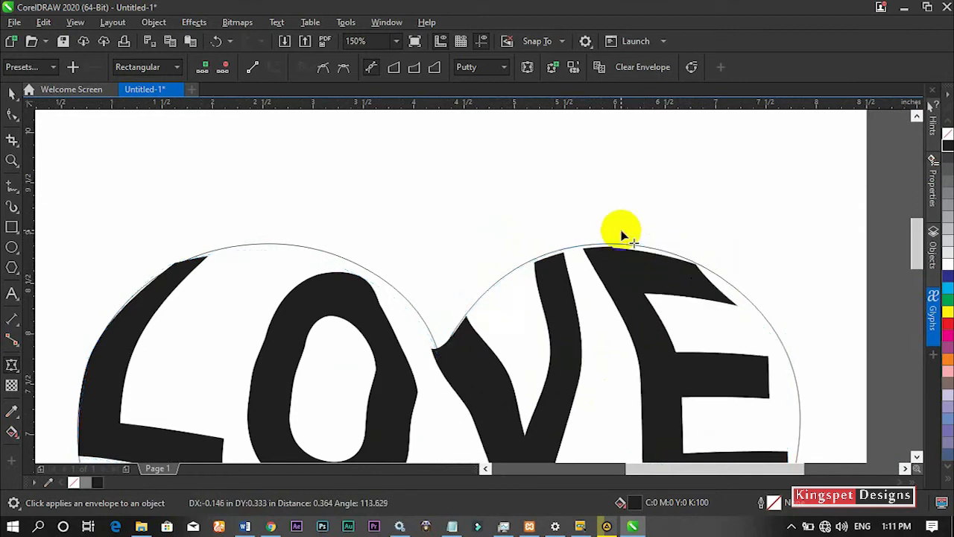
pyautogui.scroll(-3, 660, 266)
pyautogui.scroll(3, 669, 279)
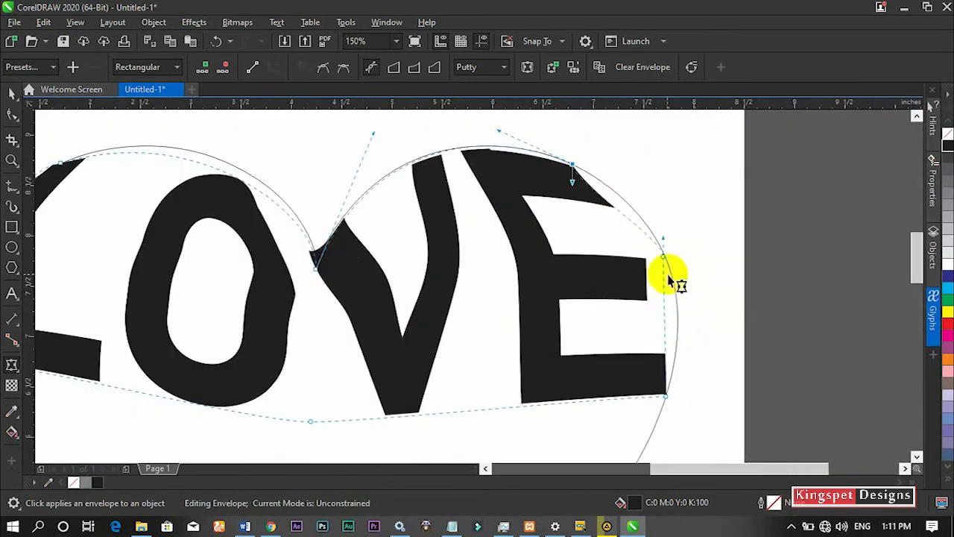
# Step: Adjust the right middle node and both handles of the top-right node so the upper E follows the right lobe
pyautogui.moveTo(664, 242); pyautogui.dragTo(663, 235)
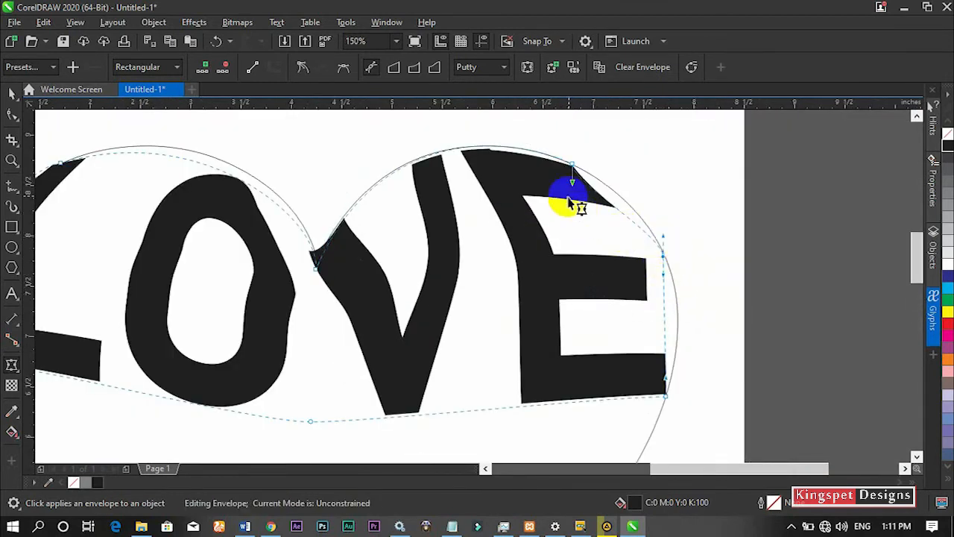
pyautogui.moveTo(572, 184); pyautogui.dragTo(602, 178)
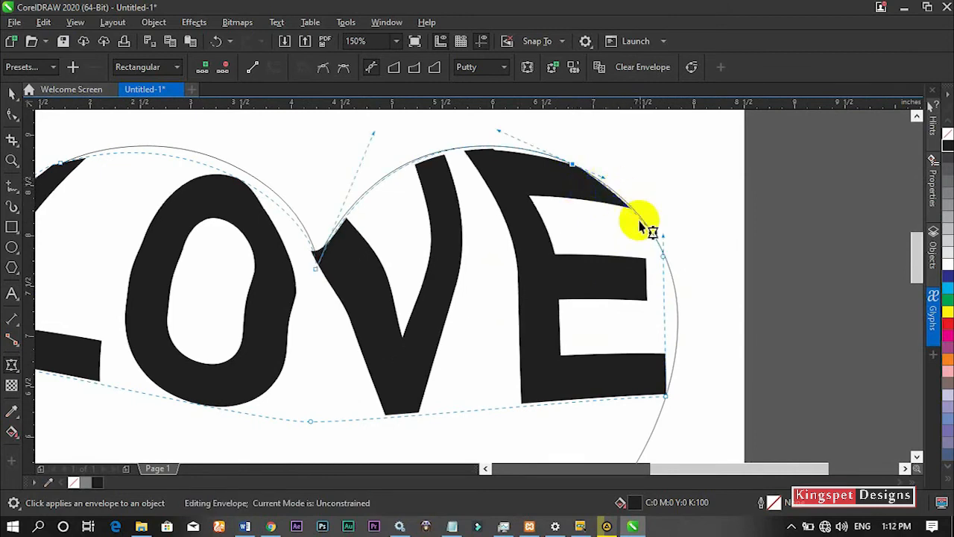
pyautogui.moveTo(500, 134); pyautogui.dragTo(496, 126)
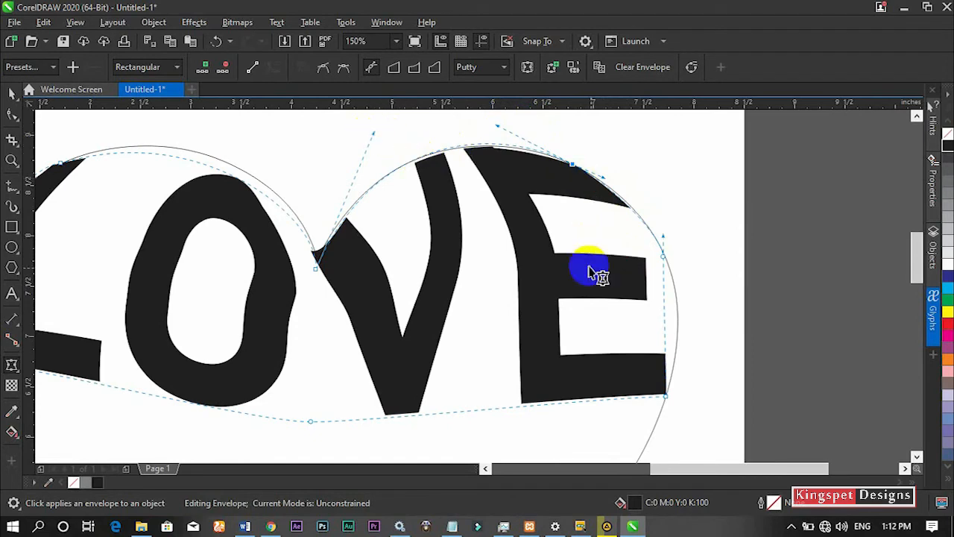
# Step: Bow LOVE's envelope outward on its right side so the lower E reaches the heart outline
pyautogui.click(666, 398)
pyautogui.moveTo(668, 381); pyautogui.dragTo(703, 302)
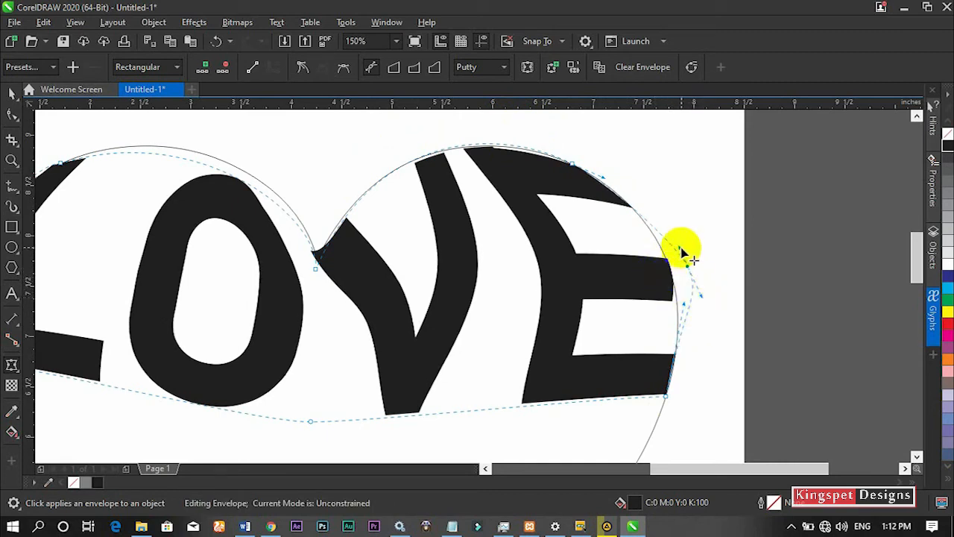
pyautogui.moveTo(680, 250); pyautogui.dragTo(675, 256)
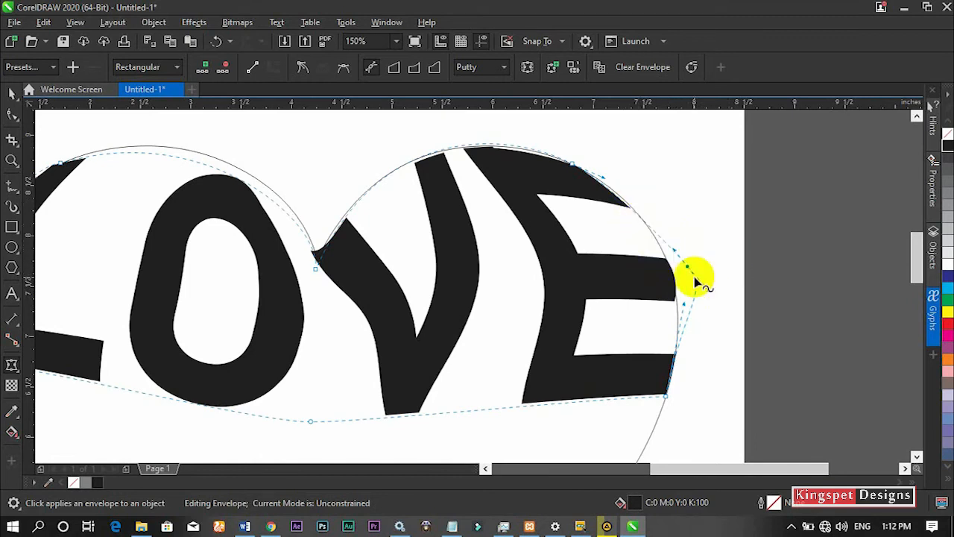
pyautogui.scroll(-1, 590, 340)
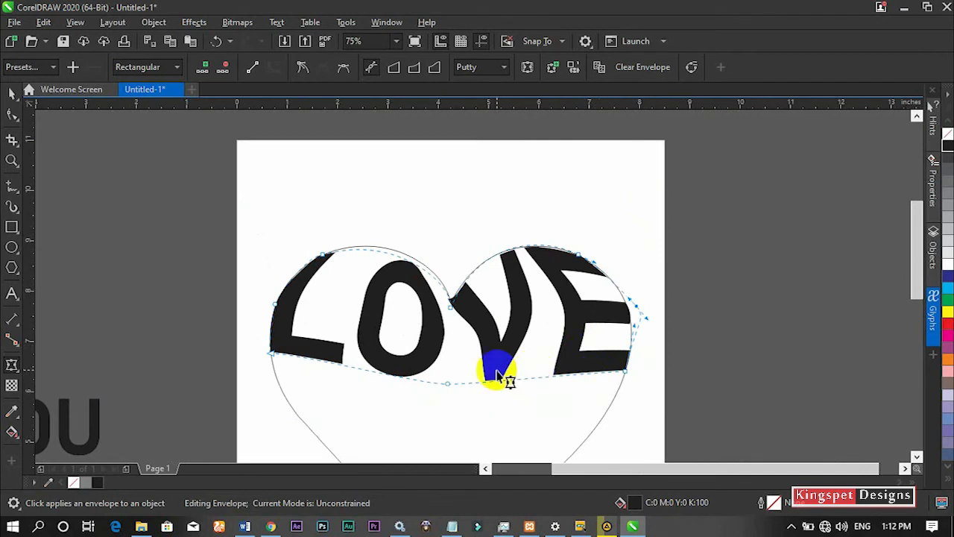
# Step: Lower the bottom middle node of LOVE's envelope so the word's base dips at the heart's centre
pyautogui.scroll(-2, 503, 383)
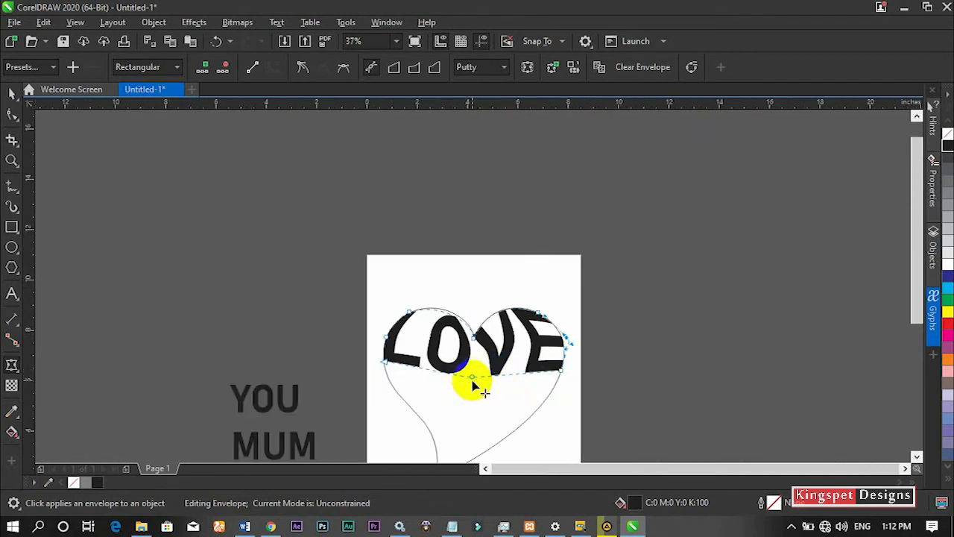
pyautogui.moveTo(471, 377); pyautogui.dragTo(469, 389)
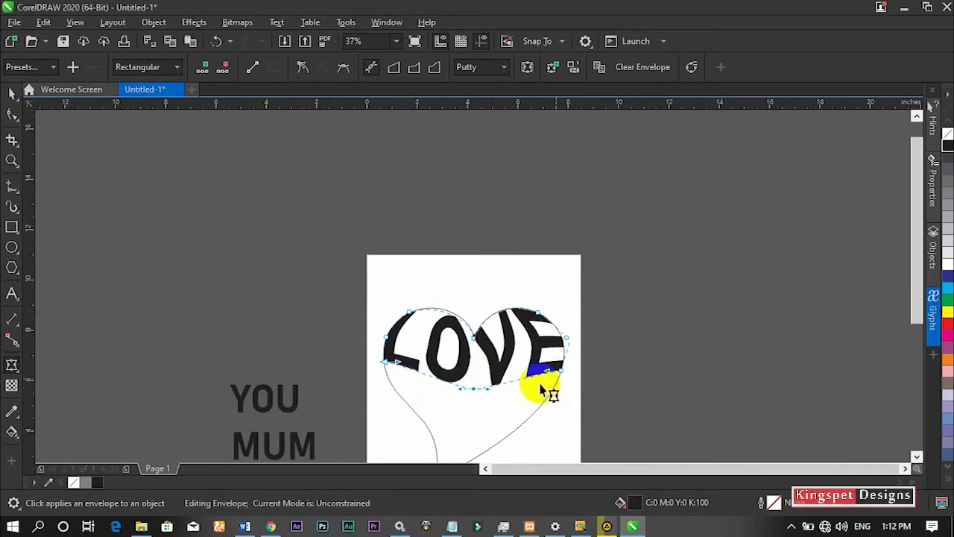
# Step: Move the word YOU into the heart beneath LOVE and bring MUM closer to the page
pyautogui.moveTo(913, 300); pyautogui.dragTo(914, 322)
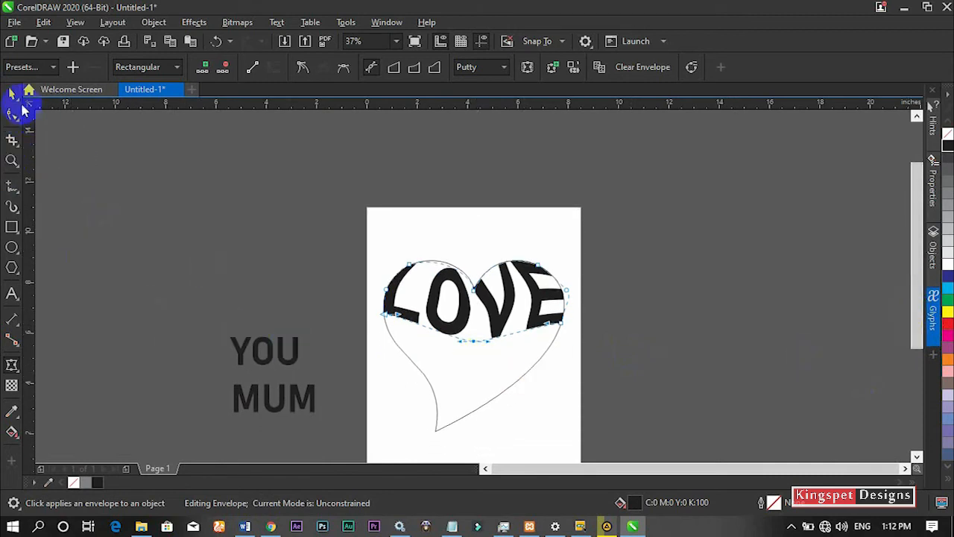
pyautogui.click(13, 94)
pyautogui.moveTo(290, 365); pyautogui.dragTo(485, 373)
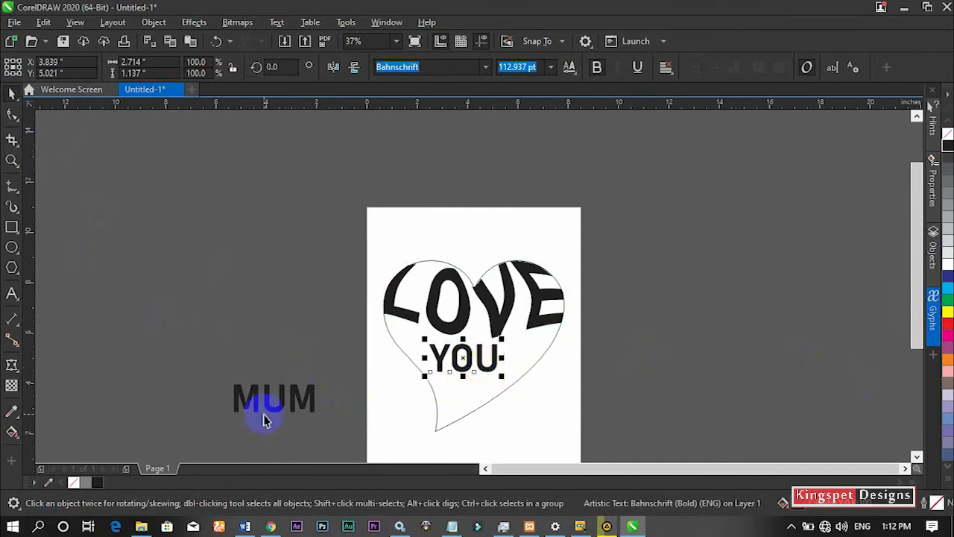
pyautogui.moveTo(311, 396); pyautogui.dragTo(384, 402)
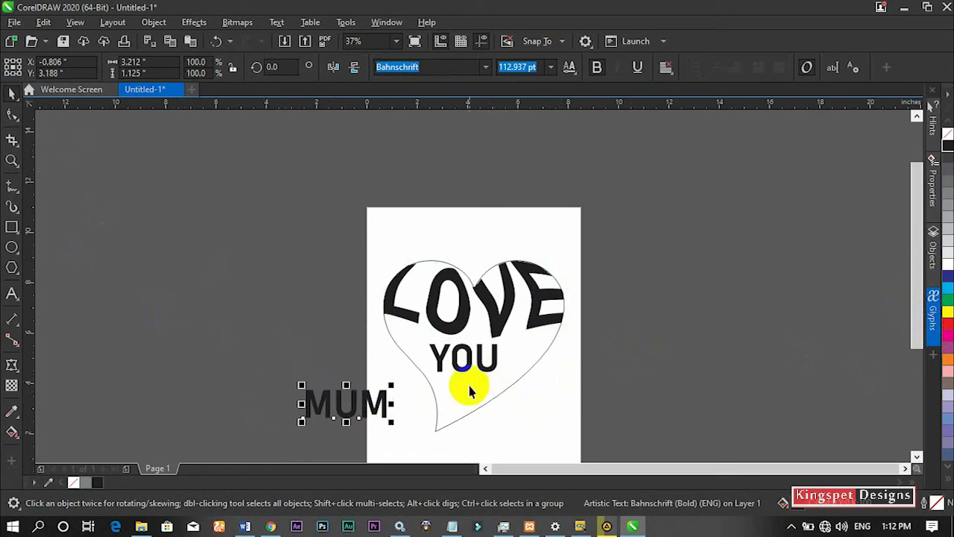
# Step: Centre YOU horizontally beneath LOVE inside the heart and leave text editing
pyautogui.scroll(2, 448, 389)
pyautogui.moveTo(535, 264); pyautogui.dragTo(571, 264)
pyautogui.scroll(-2, 529, 295)
pyautogui.click(557, 243)
pyautogui.click(12, 365)
pyautogui.scroll(1, 576, 277)
pyautogui.moveTo(495, 260); pyautogui.dragTo(495, 241)
pyautogui.click(519, 281)
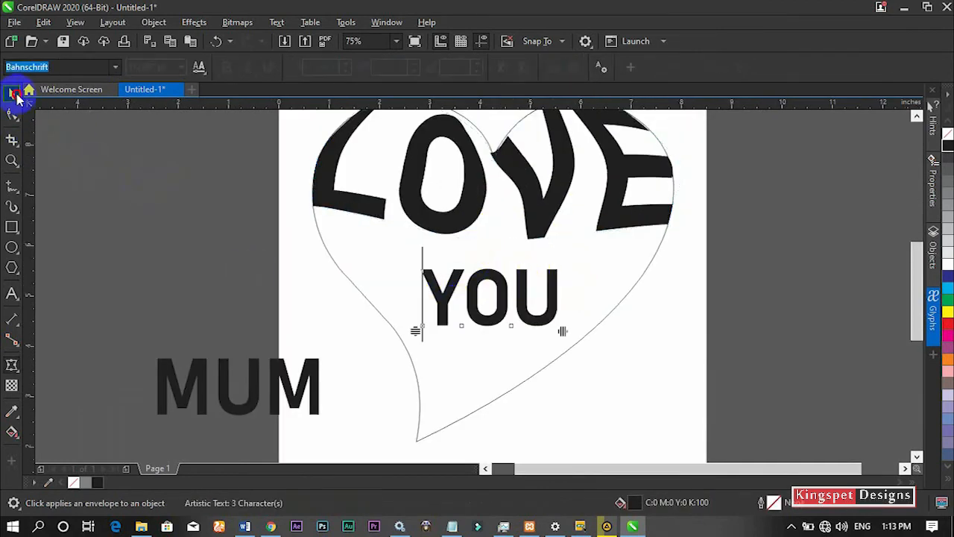
pyautogui.click(12, 93)
# Step: Envelope YOU and pull its three left-side nodes out to the heart's left outline
pyautogui.click(12, 365)
pyautogui.moveTo(419, 258); pyautogui.dragTo(318, 224)
pyautogui.moveTo(419, 315); pyautogui.dragTo(382, 318)
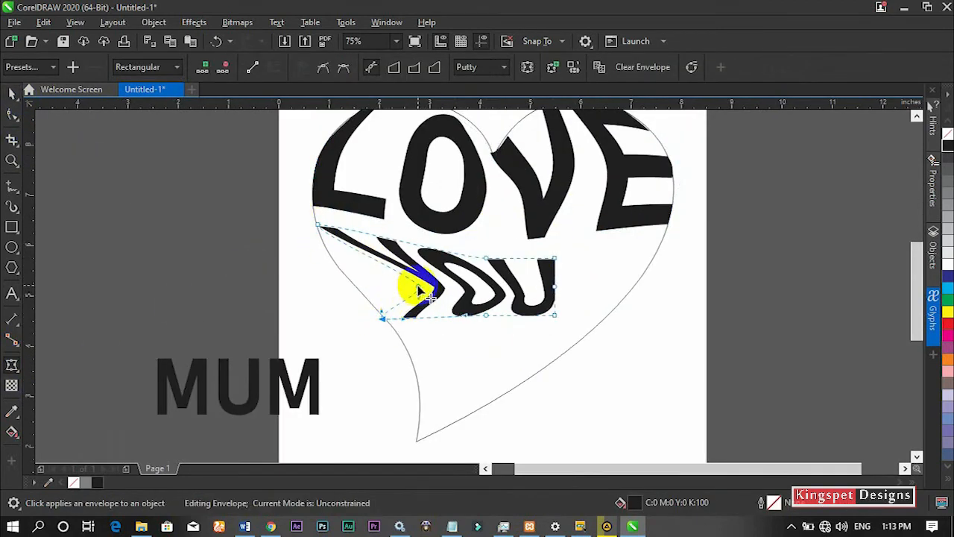
pyautogui.moveTo(419, 287); pyautogui.dragTo(346, 277)
# Step: Pull the three right-side nodes of YOU's envelope to the heart's right outline and raise its top middle node toward LOVE
pyautogui.moveTo(554, 258); pyautogui.dragTo(664, 239)
pyautogui.moveTo(554, 287); pyautogui.dragTo(636, 284)
pyautogui.moveTo(554, 315); pyautogui.dragTo(596, 328)
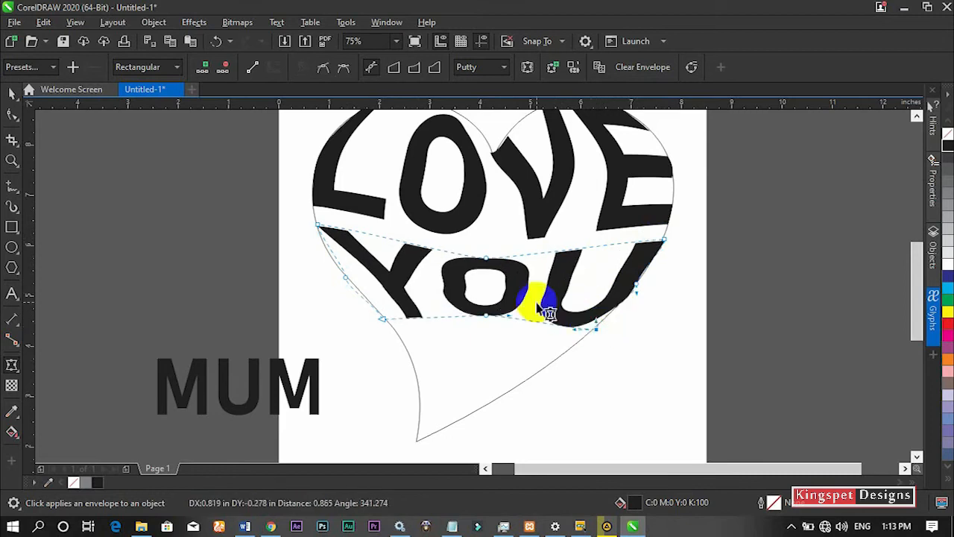
pyautogui.moveTo(486, 258); pyautogui.dragTo(491, 246)
# Step: Move MUM into the heart below YOU, scale it down to about 79 pt and nudge it upward
pyautogui.click(12, 93)
pyautogui.moveTo(238, 395); pyautogui.dragTo(496, 373)
pyautogui.moveTo(579, 335); pyautogui.dragTo(529, 352)
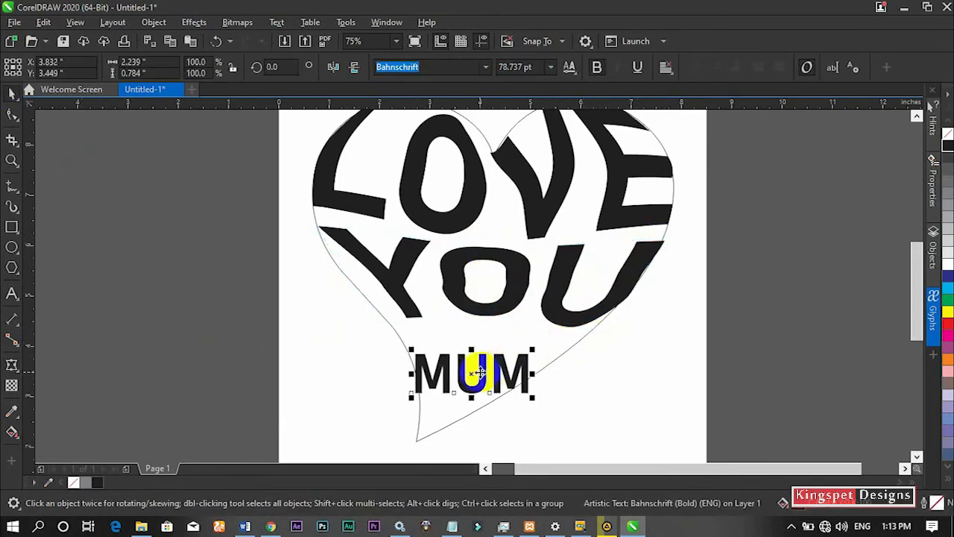
pyautogui.moveTo(475, 373); pyautogui.dragTo(480, 361)
# Step: Envelope MUM and fit its three left-side nodes to the heart's lower left outline
pyautogui.click(12, 365)
pyautogui.scroll(2, 469, 370)
pyautogui.moveTo(277, 255); pyautogui.dragTo(175, 207)
pyautogui.moveTo(276, 411); pyautogui.dragTo(270, 447)
pyautogui.moveTo(277, 333); pyautogui.dragTo(247, 348)
# Step: Fit the right-side nodes of MUM's envelope to the heart's lower right outline and pull its bottom middle node down toward the tip
pyautogui.moveTo(727, 254); pyautogui.dragTo(810, 232)
pyautogui.moveTo(605, 411); pyautogui.dragTo(510, 449)
pyautogui.moveTo(605, 333); pyautogui.dragTo(664, 348)
pyautogui.moveTo(664, 322); pyautogui.dragTo(682, 329)
pyautogui.moveTo(917, 309); pyautogui.dragTo(918, 320)
pyautogui.scroll(-2, 744, 372)
pyautogui.moveTo(653, 356); pyautogui.dragTo(637, 383)
pyautogui.scroll(-1, 815, 298)
pyautogui.scroll(2, 826, 315)
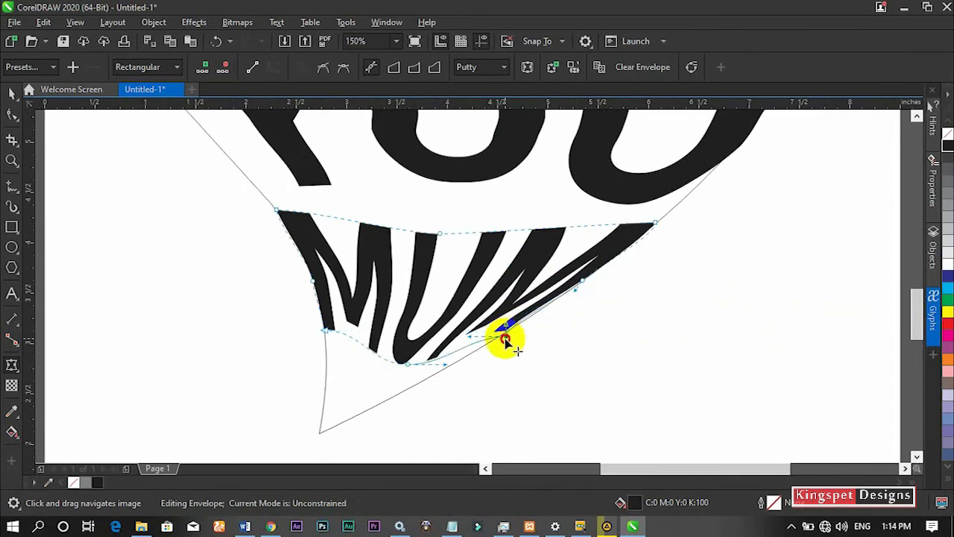
# Step: Fine-tune the lower-right and right middle nodes of MUM's envelope and raise its top middle node toward YOU
pyautogui.moveTo(505, 339); pyautogui.dragTo(508, 341)
pyautogui.moveTo(582, 280); pyautogui.dragTo(594, 291)
pyautogui.moveTo(439, 233); pyautogui.dragTo(453, 206)
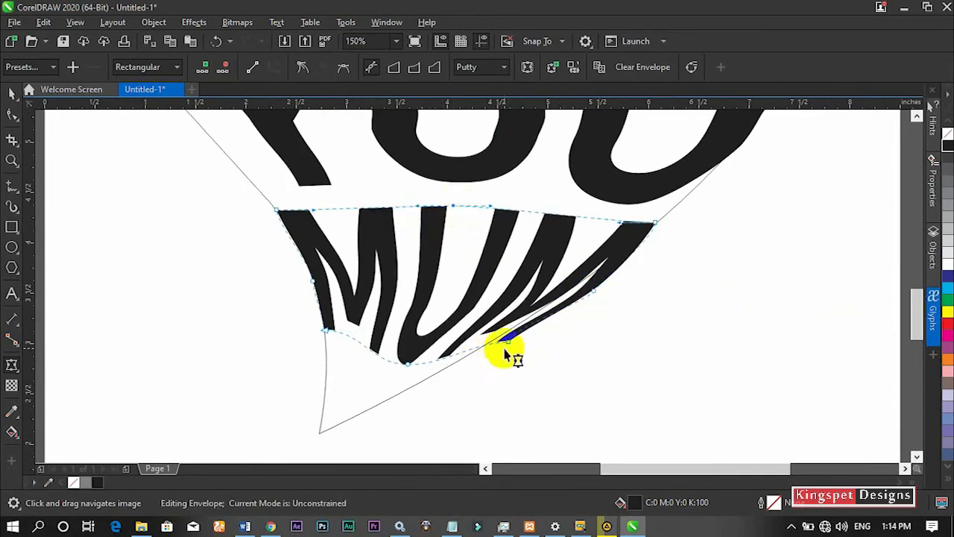
# Step: Lower the bottom middle node of MUM's envelope slightly and shift its top-right corner inward
pyautogui.scroll(-2, 506, 357)
pyautogui.scroll(1, 558, 336)
pyautogui.moveTo(496, 315); pyautogui.dragTo(496, 315)
pyautogui.moveTo(429, 366)
pyautogui.mouseDown()
pyautogui.moveTo(412, 365)
pyautogui.moveTo(423, 375)
pyautogui.mouseUp()
pyautogui.moveTo(575, 246); pyautogui.dragTo(543, 241)
pyautogui.moveTo(543, 240); pyautogui.dragTo(553, 241)
# Step: Undo a trial move of YOU's upper-left node, and reposition its envelope's right-side nodes against the heart outline
pyautogui.scroll(-1, 589, 262)
pyautogui.moveTo(915, 293); pyautogui.dragTo(915, 270)
pyautogui.scroll(-1, 603, 277)
pyautogui.click(429, 270)
pyautogui.scroll(2, 440, 279)
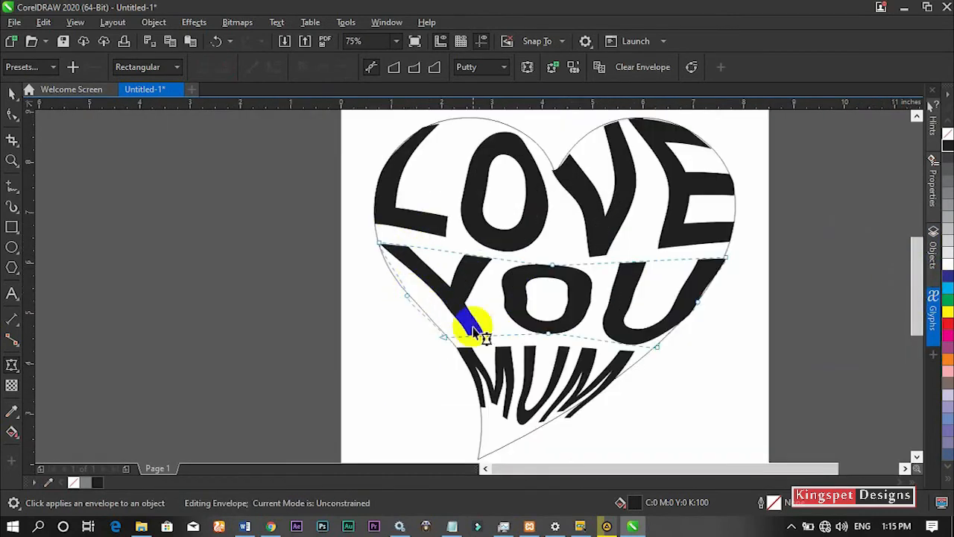
pyautogui.moveTo(379, 251); pyautogui.dragTo(394, 291)
pyautogui.hotkey('ctrl', 'z')
pyautogui.moveTo(726, 257); pyautogui.dragTo(731, 251)
pyautogui.moveTo(698, 302); pyautogui.dragTo(689, 304)
pyautogui.moveTo(658, 347); pyautogui.dragTo(642, 347)
# Step: Raise the lower-right corner and bottom middle node of LOVE's envelope to leave more room above YOU
pyautogui.click(628, 356)
pyautogui.click(724, 237)
pyautogui.moveTo(730, 242); pyautogui.dragTo(735, 230)
pyautogui.moveTo(556, 261); pyautogui.dragTo(554, 254)
# Step: Refit YOU's envelope by raising its upper-right corner and top middle node and aligning its remaining right-side nodes with the heart outline
pyautogui.click(709, 263)
pyautogui.moveTo(730, 251); pyautogui.dragTo(733, 238)
pyautogui.moveTo(552, 264); pyautogui.dragTo(553, 261)
pyautogui.moveTo(687, 302); pyautogui.dragTo(699, 297)
pyautogui.moveTo(656, 345); pyautogui.dragTo(661, 338)
pyautogui.moveTo(549, 333); pyautogui.dragTo(548, 332)
# Step: Extend both top corners of MUM's envelope up and outward to the heart outline
pyautogui.click(635, 354)
pyautogui.moveTo(642, 347); pyautogui.dragTo(661, 338)
pyautogui.moveTo(457, 347); pyautogui.dragTo(448, 340)
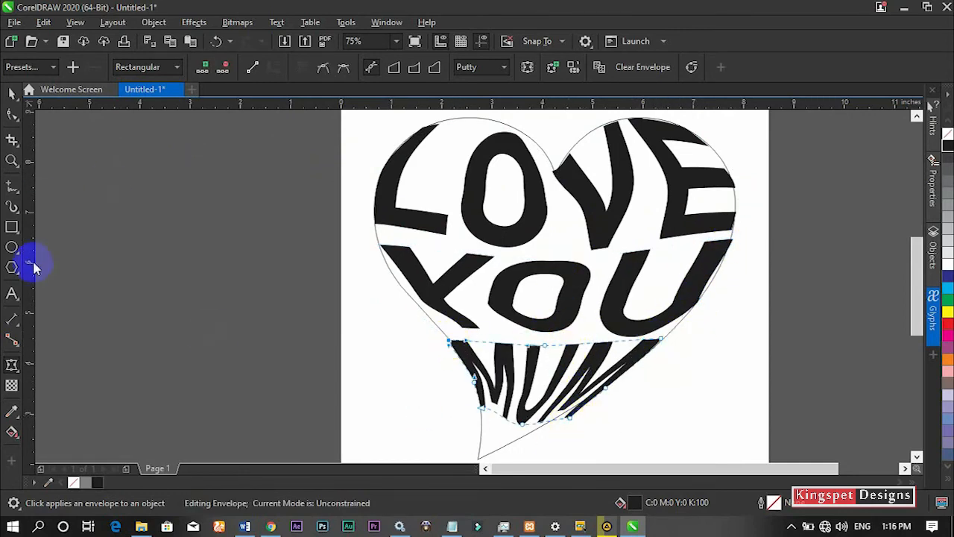
# Step: Try placing the three words beside the page, away from the heart outline, and undo the move
pyautogui.click(12, 95)
pyautogui.click(224, 198)
pyautogui.scroll(-1, 453, 293)
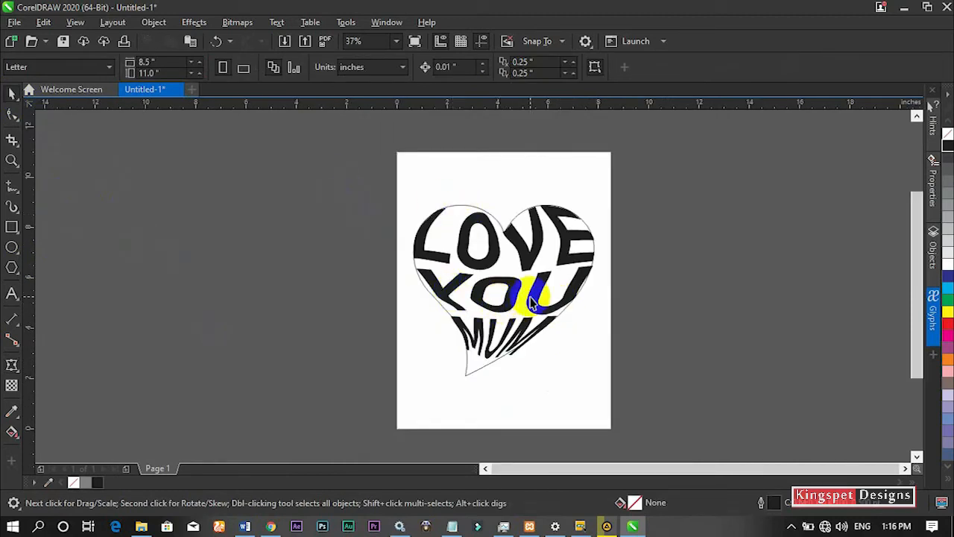
pyautogui.moveTo(372, 176); pyautogui.dragTo(674, 395)
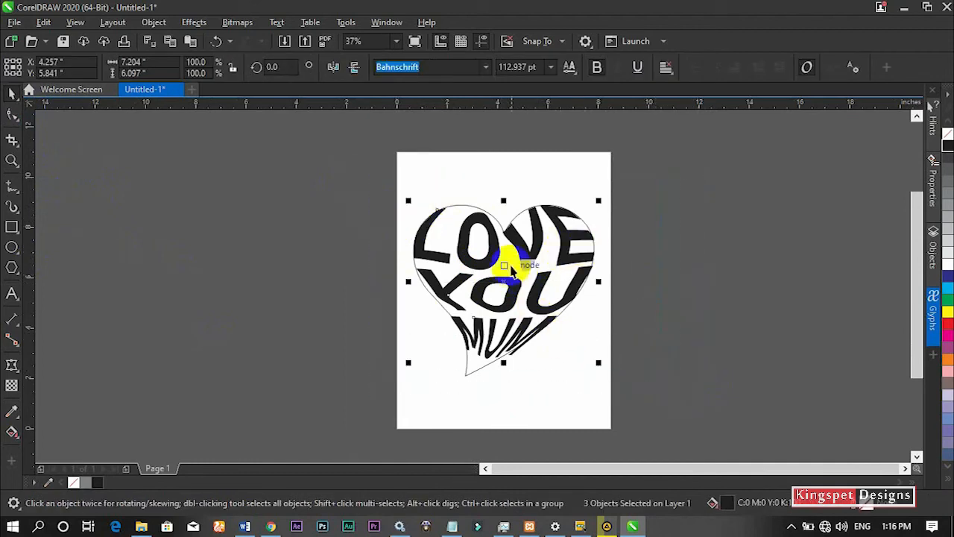
pyautogui.moveTo(531, 250); pyautogui.dragTo(326, 268)
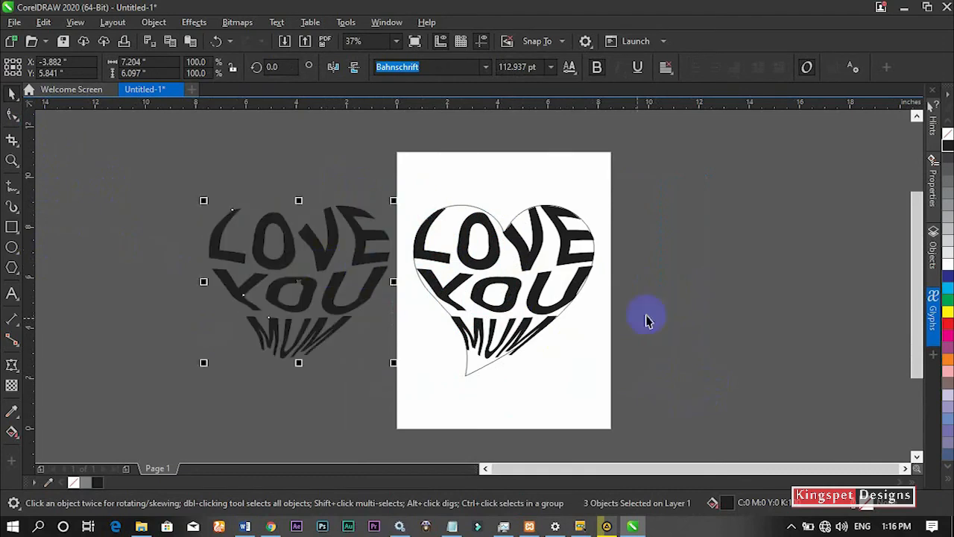
pyautogui.click(686, 282)
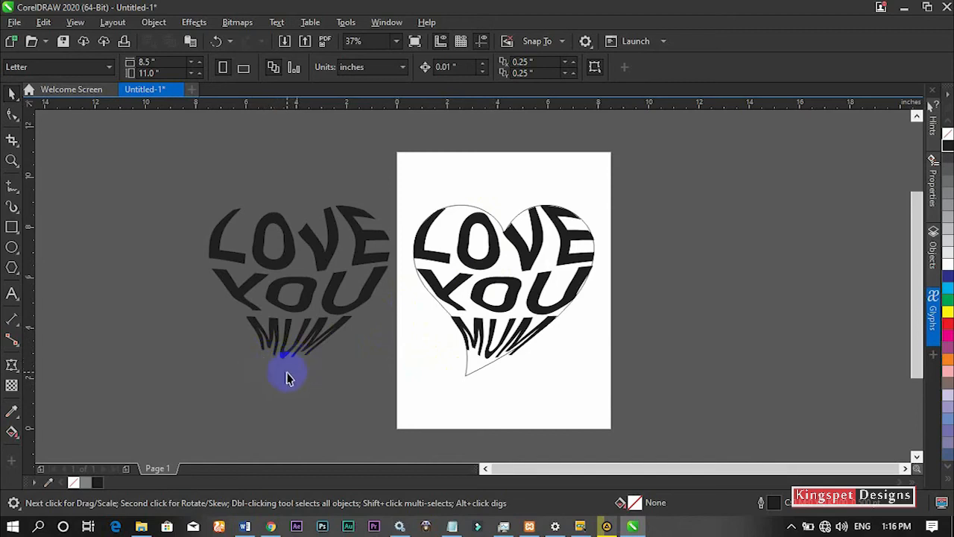
pyautogui.hotkey('ctrl', 'z')
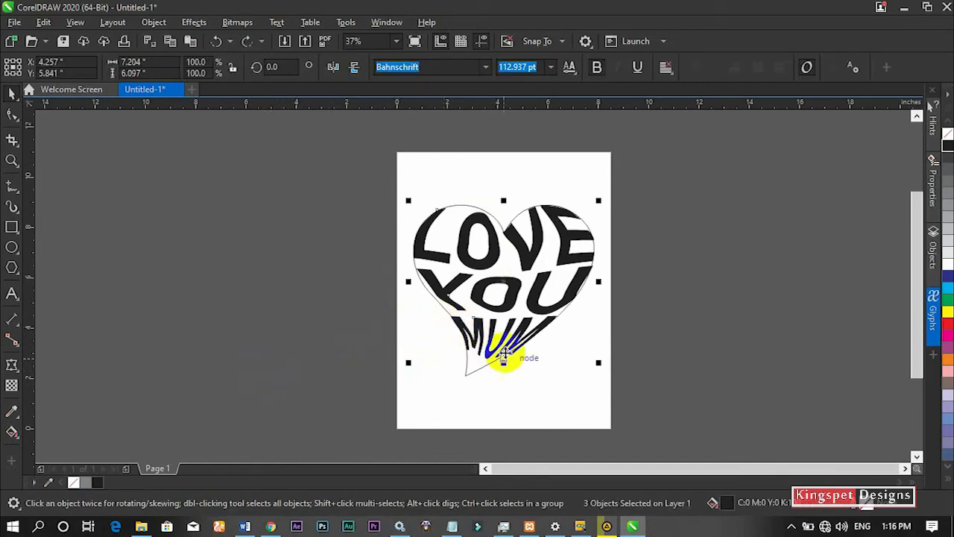
# Step: Start a Pen tool outline just below MUM, tracing the heart's left edge down to its tip and ending in a sharp corner
pyautogui.scroll(1, 486, 376)
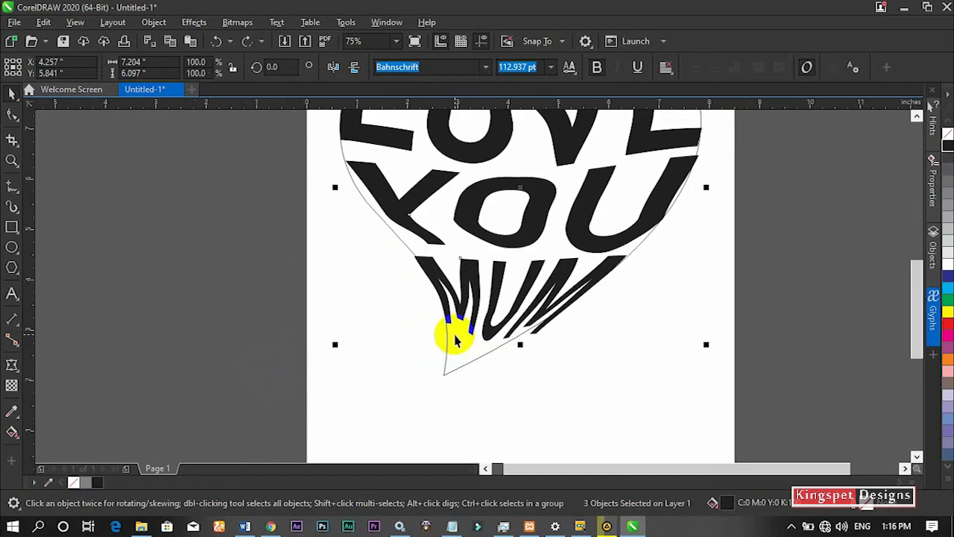
pyautogui.click(17, 232)
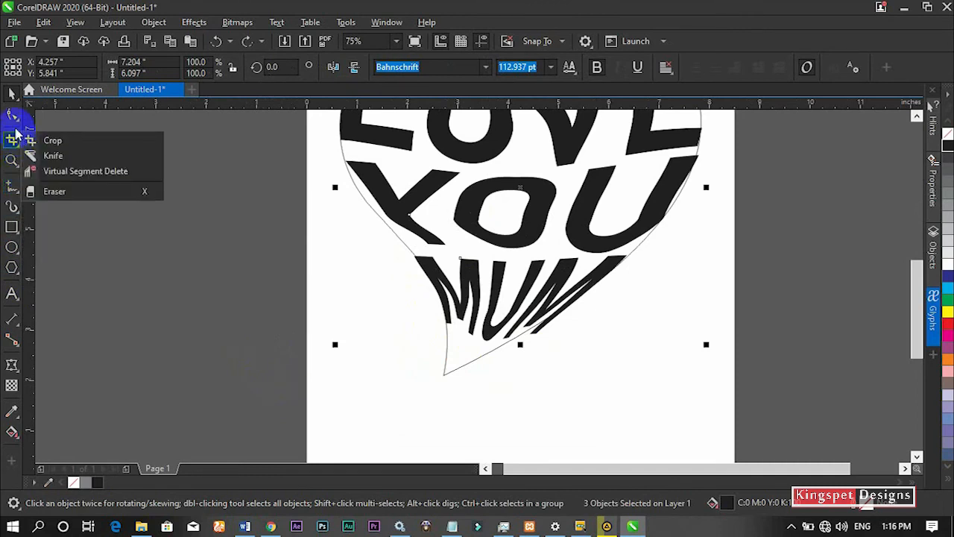
pyautogui.click(11, 191)
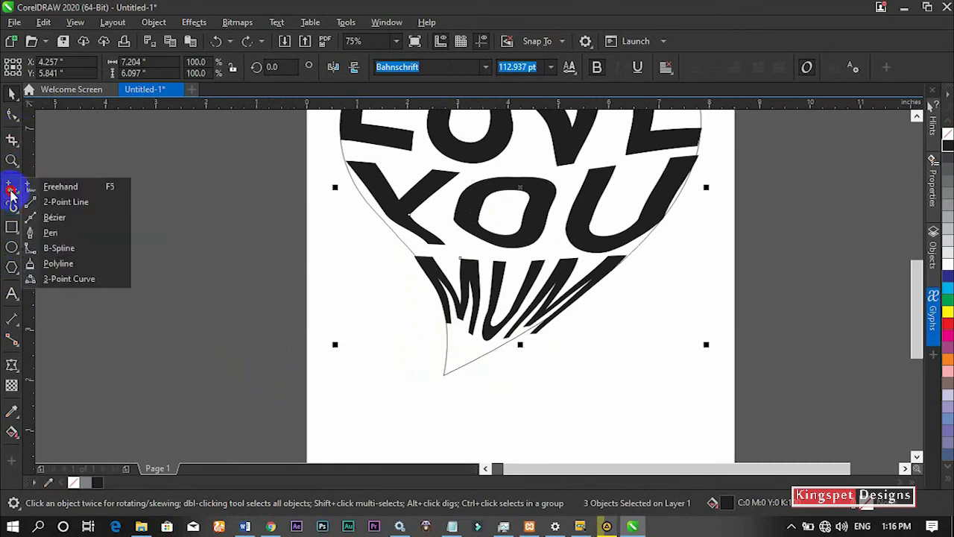
pyautogui.click(54, 235)
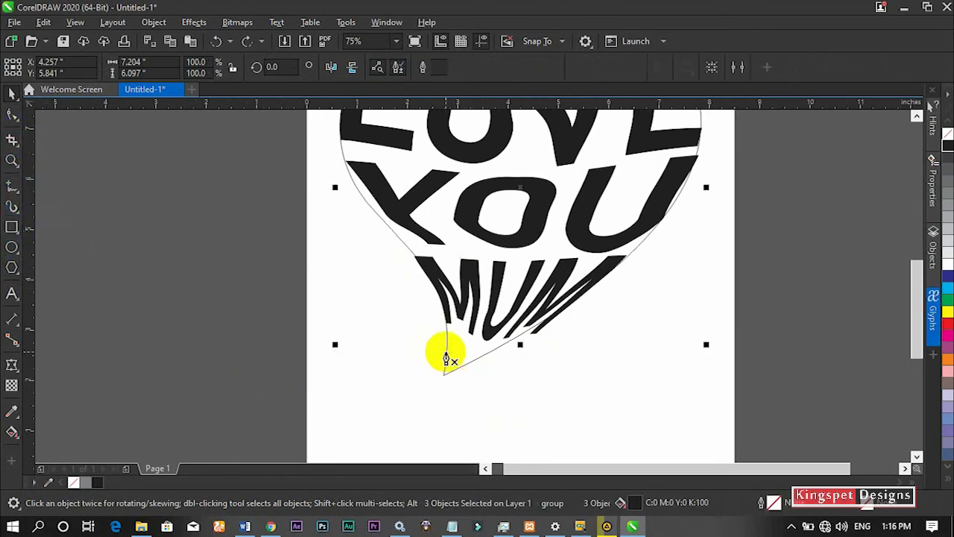
pyautogui.scroll(3, 445, 347)
pyautogui.click(444, 325)
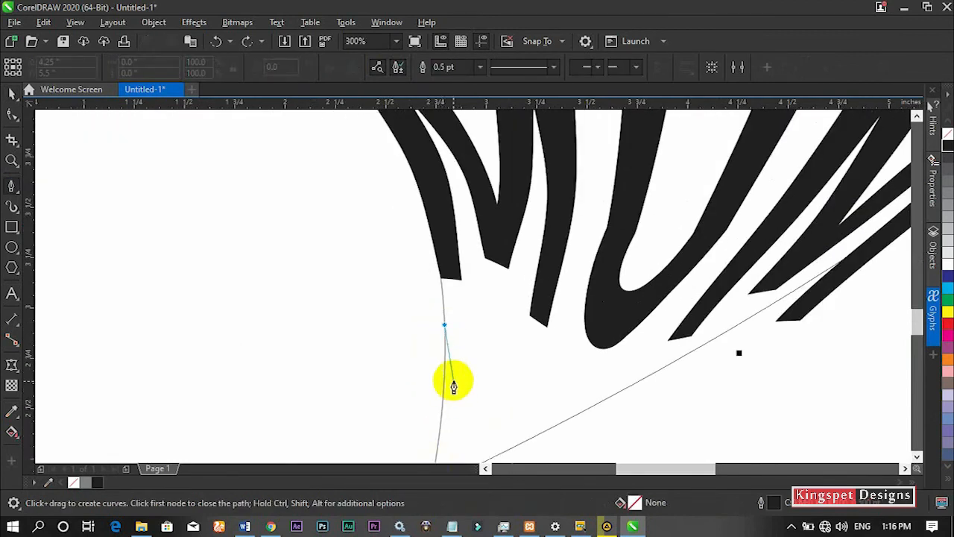
pyautogui.moveTo(455, 380); pyautogui.dragTo(459, 248)
pyautogui.moveTo(436, 353); pyautogui.dragTo(422, 414)
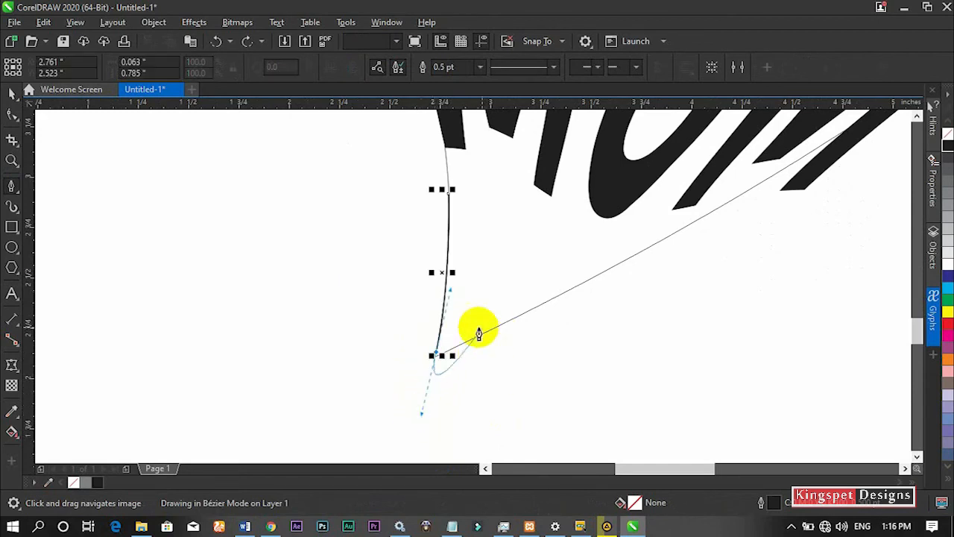
pyautogui.click(436, 355)
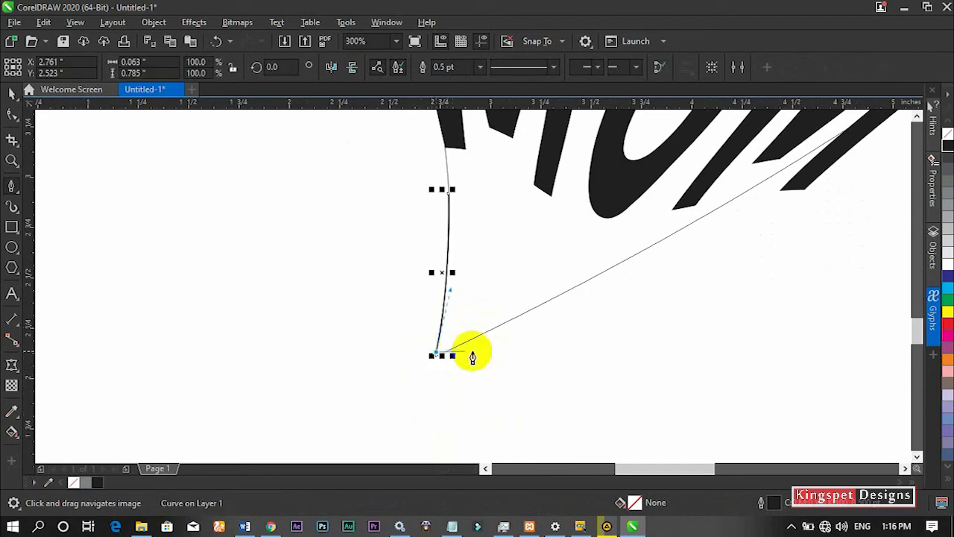
# Step: Continue the outline along the heart's lower-right edge and close it with a curve beneath MUM, making a shape about 1.33 by 0.79 inches
pyautogui.moveTo(659, 241)
pyautogui.mouseDown()
pyautogui.moveTo(690, 207)
pyautogui.moveTo(758, 179)
pyautogui.moveTo(781, 203)
pyautogui.moveTo(778, 180)
pyautogui.mouseUp()
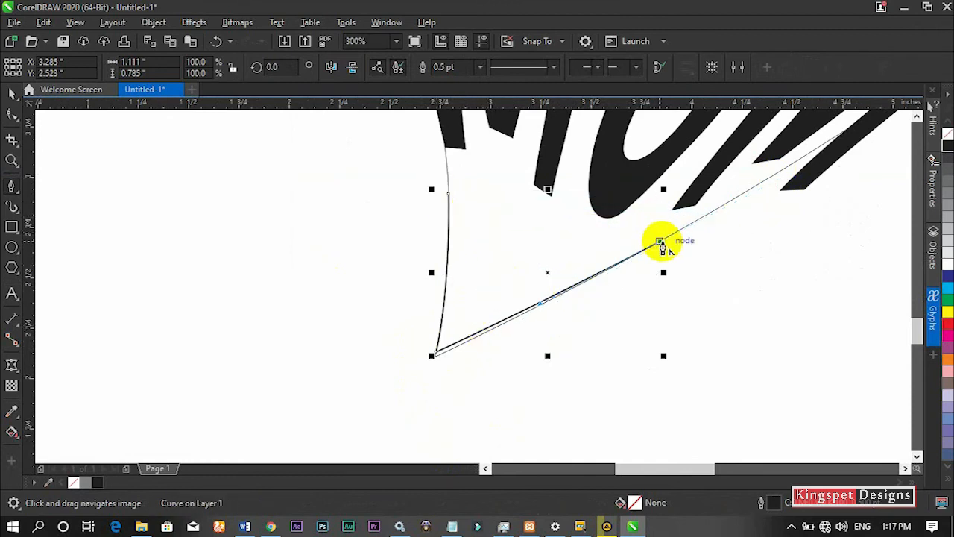
pyautogui.click(703, 217)
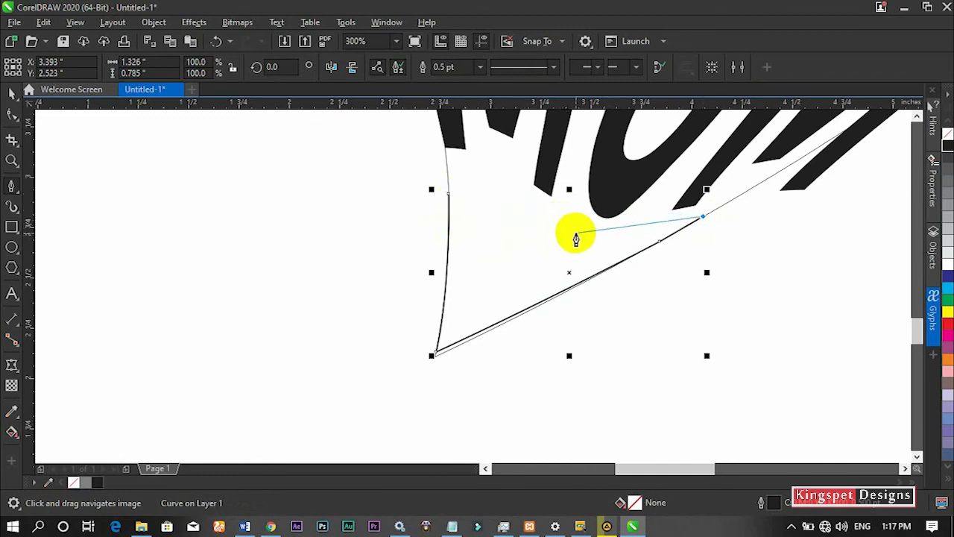
pyautogui.moveTo(447, 193); pyautogui.dragTo(571, 251)
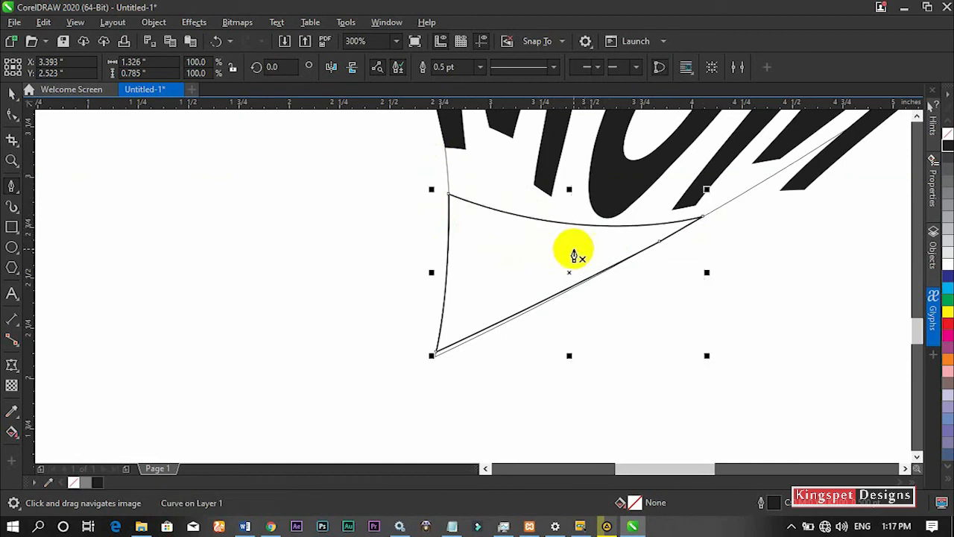
# Step: Raise the tip shape's upper-left node onto the heart outline and adjust its handle to deepen the curve beneath MUM
pyautogui.click(8, 115)
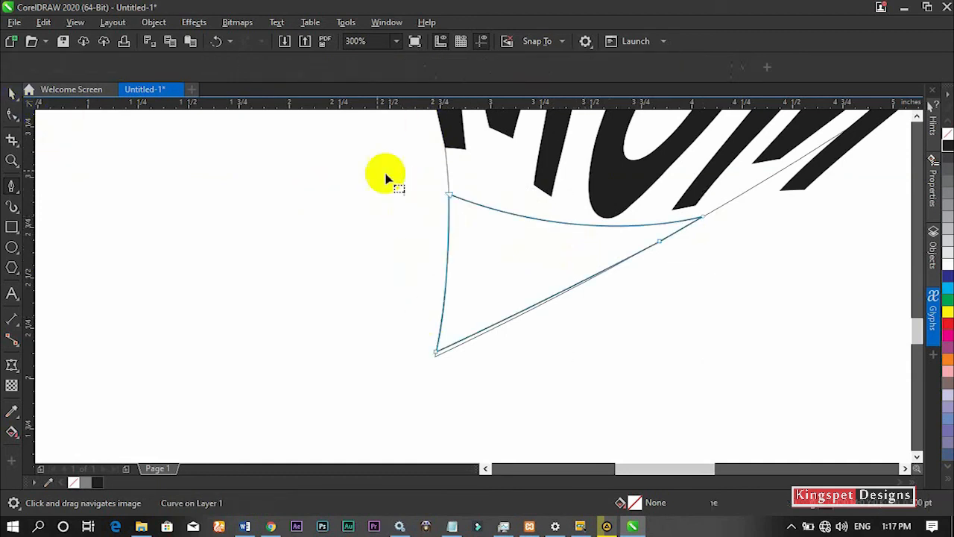
pyautogui.click(450, 194)
pyautogui.moveTo(450, 195); pyautogui.dragTo(448, 181)
pyautogui.moveTo(586, 240); pyautogui.dragTo(582, 263)
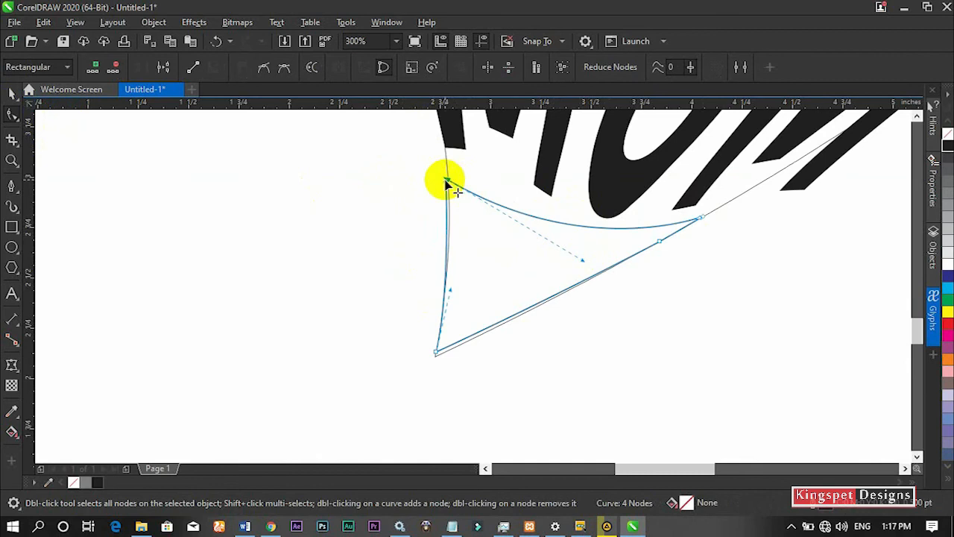
pyautogui.scroll(3, 444, 184)
pyautogui.moveTo(463, 164); pyautogui.dragTo(473, 165)
# Step: Align the tip shape's bottom node with the point of the heart outline
pyautogui.scroll(-2, 534, 222)
pyautogui.scroll(1, 526, 379)
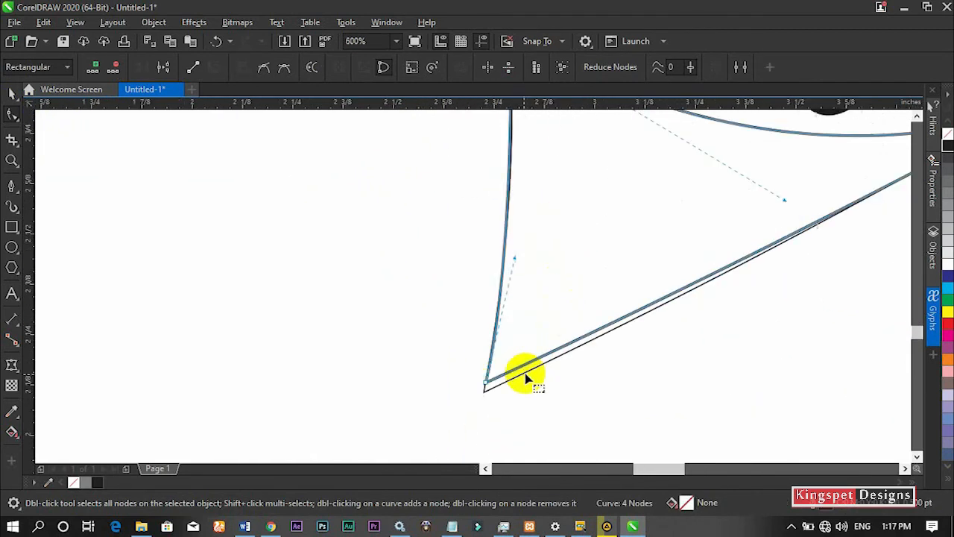
pyautogui.moveTo(486, 386); pyautogui.dragTo(485, 392)
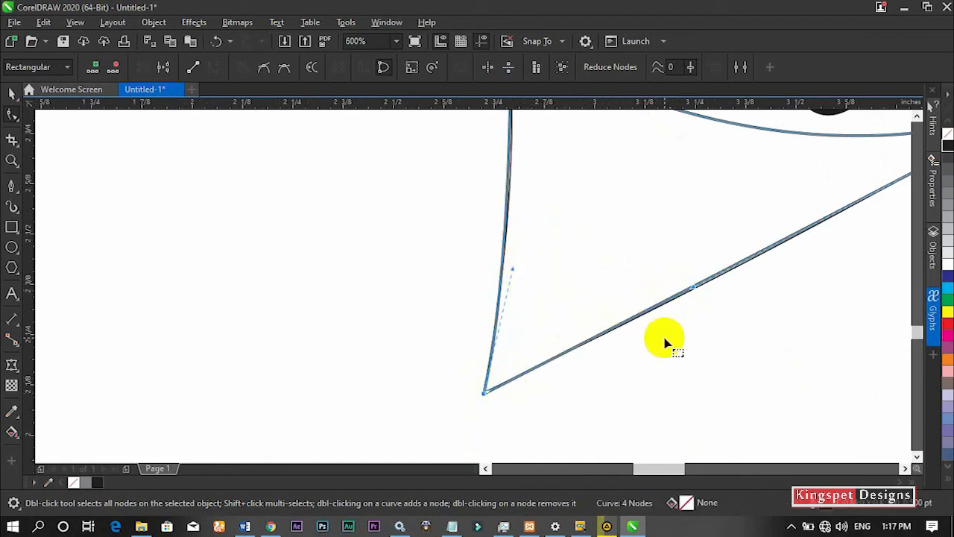
pyautogui.scroll(-2, 666, 335)
# Step: Fill the closed shape at the heart's tip with black
pyautogui.click(12, 95)
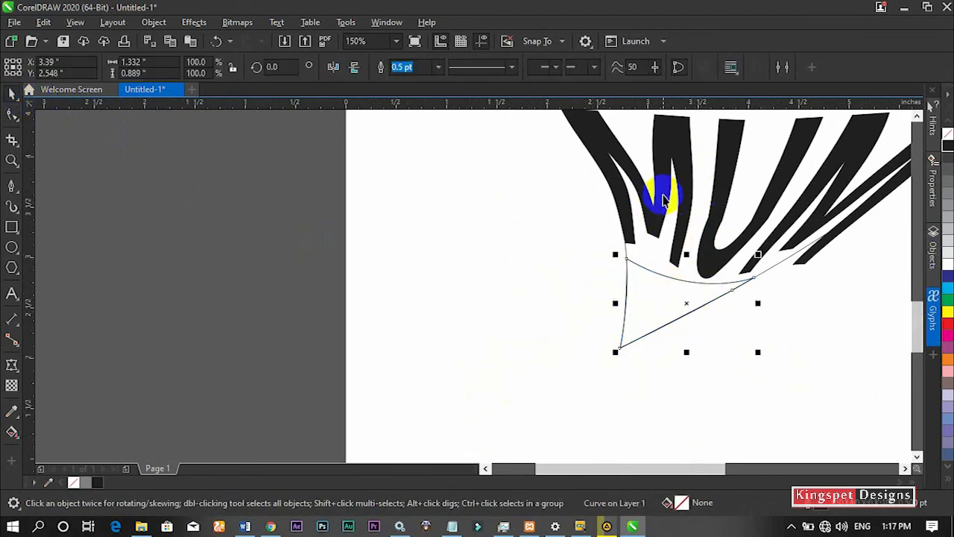
pyautogui.click(97, 483)
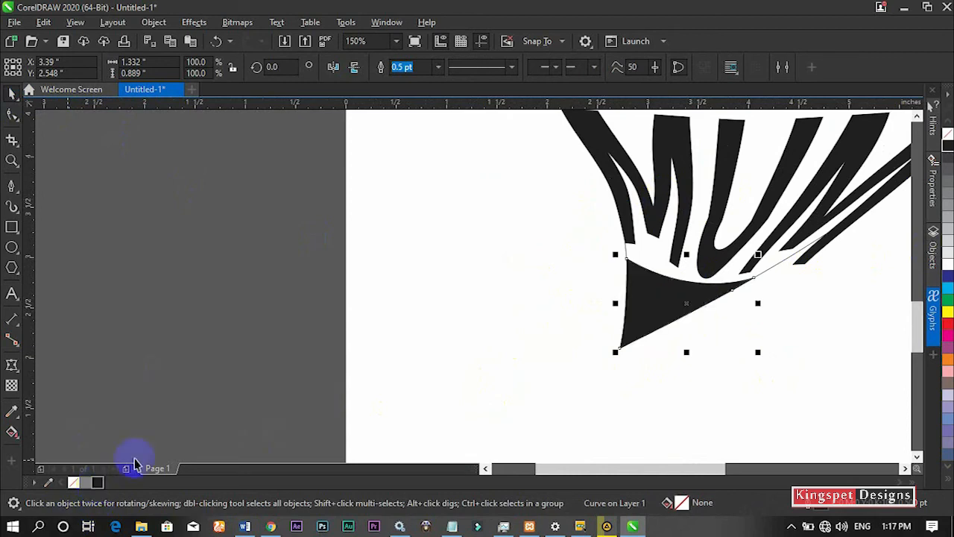
pyautogui.click(134, 458)
pyautogui.click(656, 283)
# Step: Move the three words and the filled tip together to the left of the page, away from the heart outline
pyautogui.scroll(-4, 549, 323)
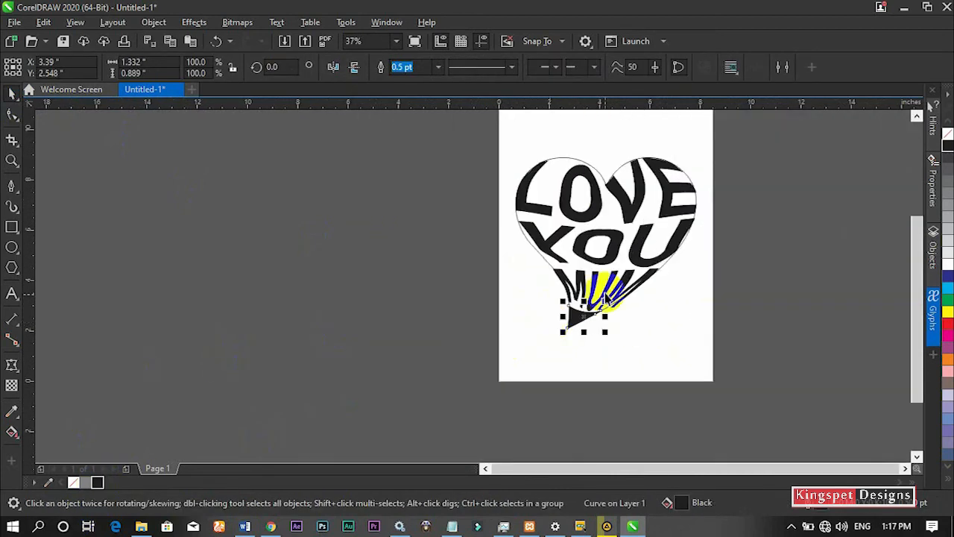
pyautogui.moveTo(743, 155); pyautogui.dragTo(506, 343)
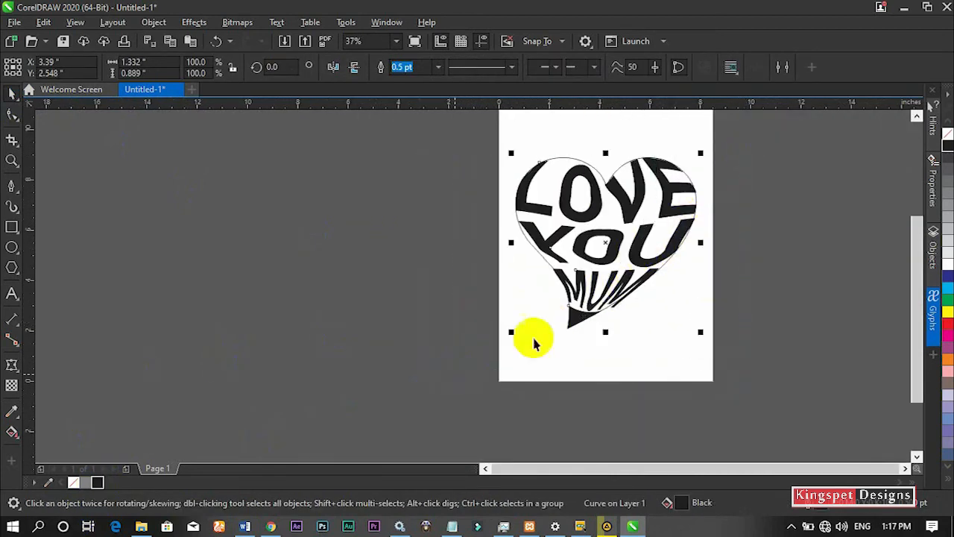
pyautogui.moveTo(596, 245); pyautogui.dragTo(308, 278)
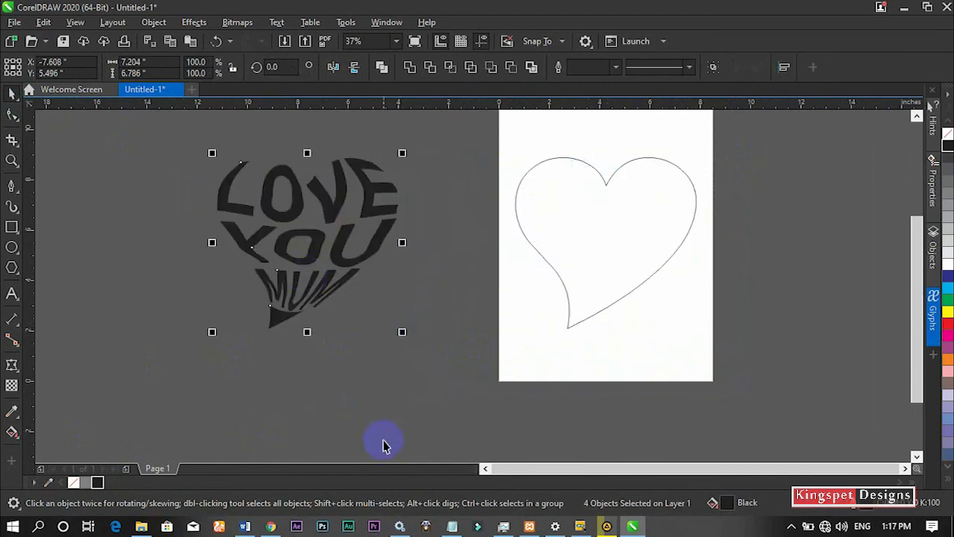
pyautogui.click(360, 391)
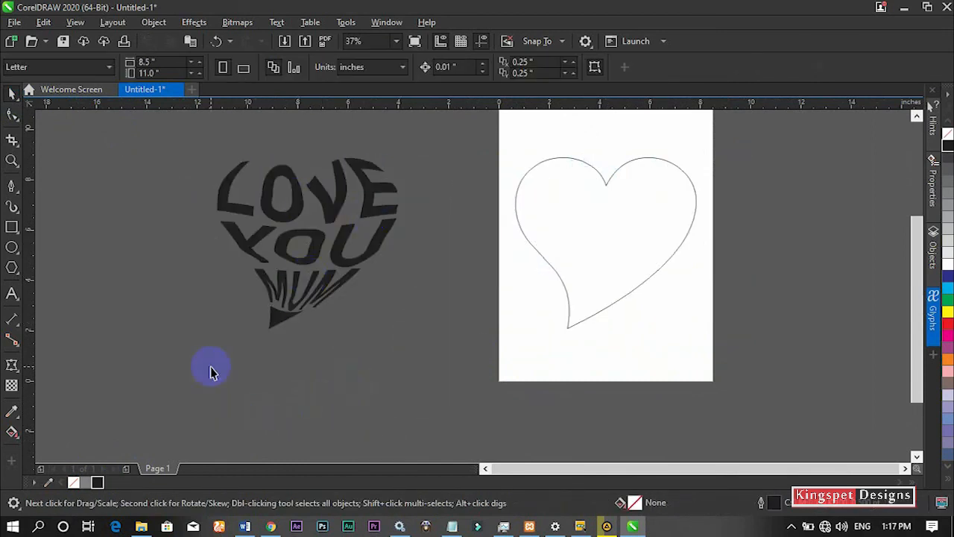